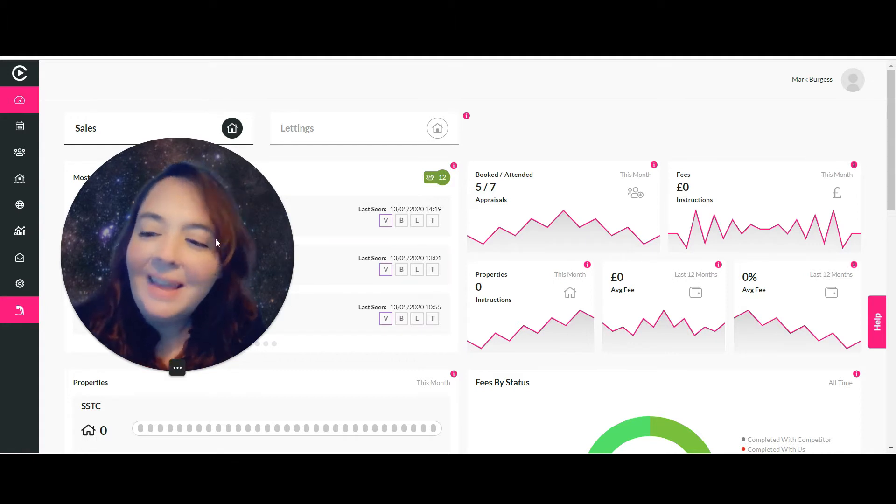
Go to Marketing & Autopilot from the sidebar globe icon and scroll down its page.
click(20, 204)
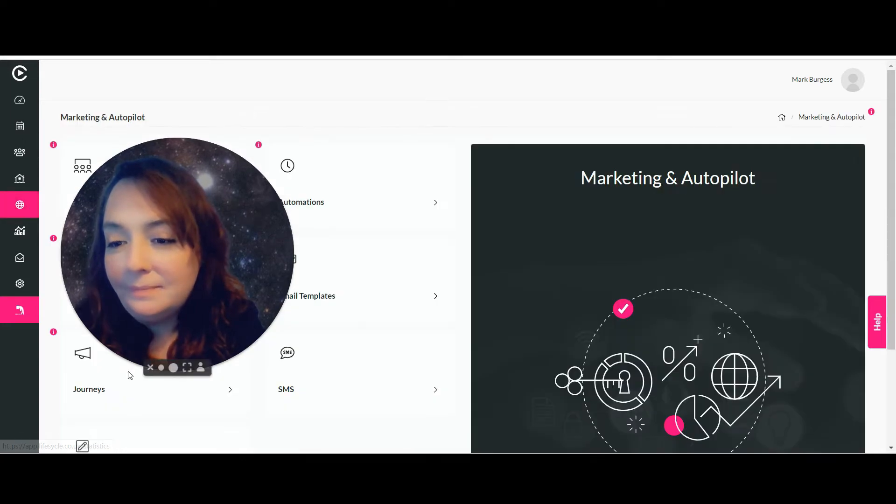
click(161, 368)
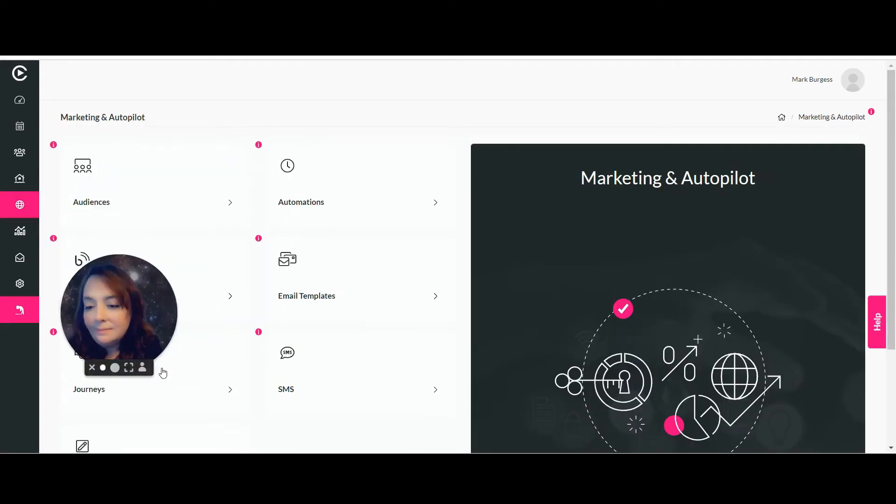
drag(129, 317, 893, 255)
Open the Forms list, return to its top, and start a new form with Build Form.
click(158, 340)
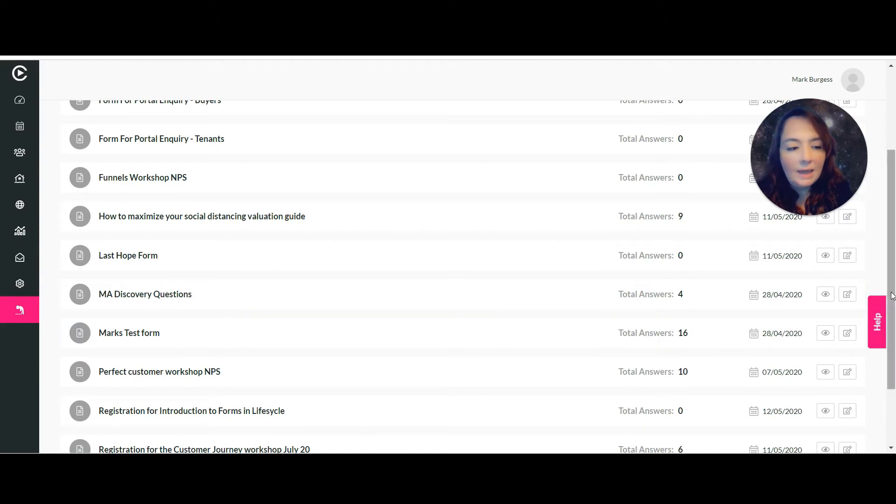
drag(893, 257, 894, 177)
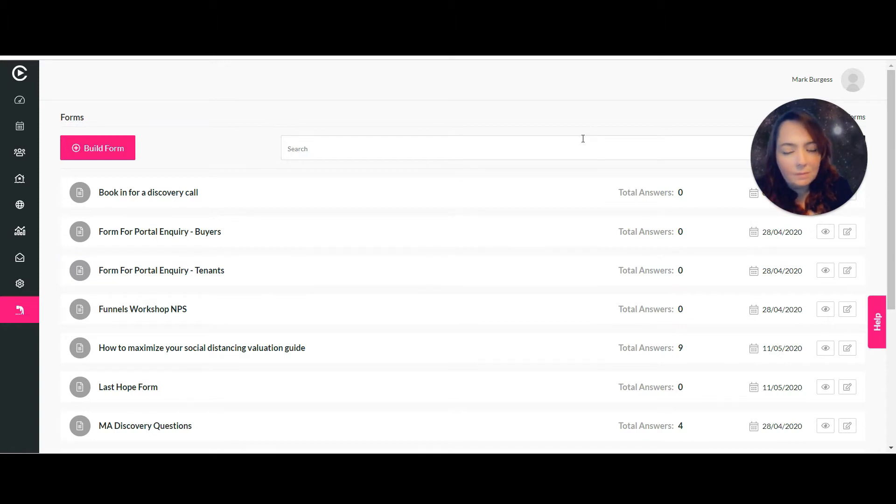
click(101, 154)
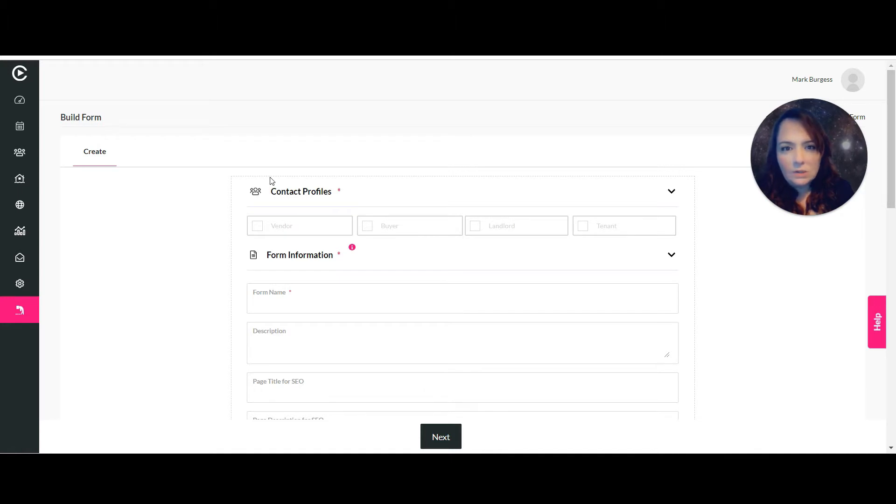
Target the new form at Vendors and name it 'Instant Valuation Response'.
click(256, 226)
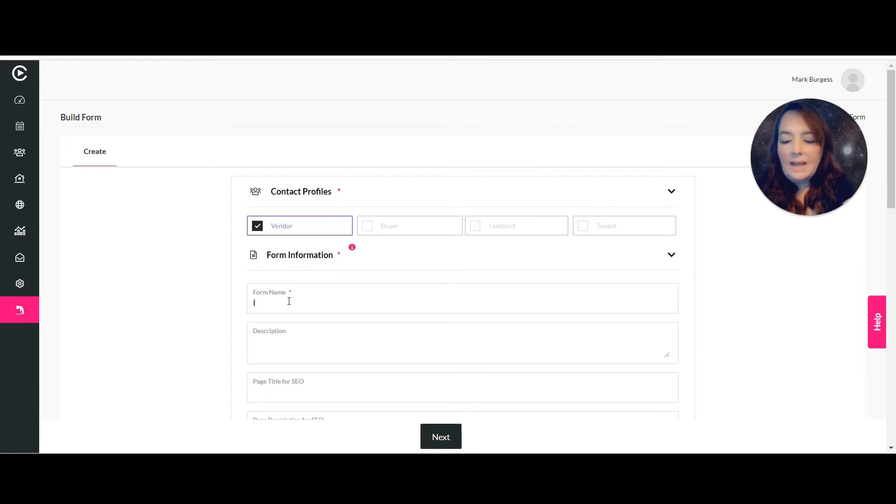
text(Instant V)
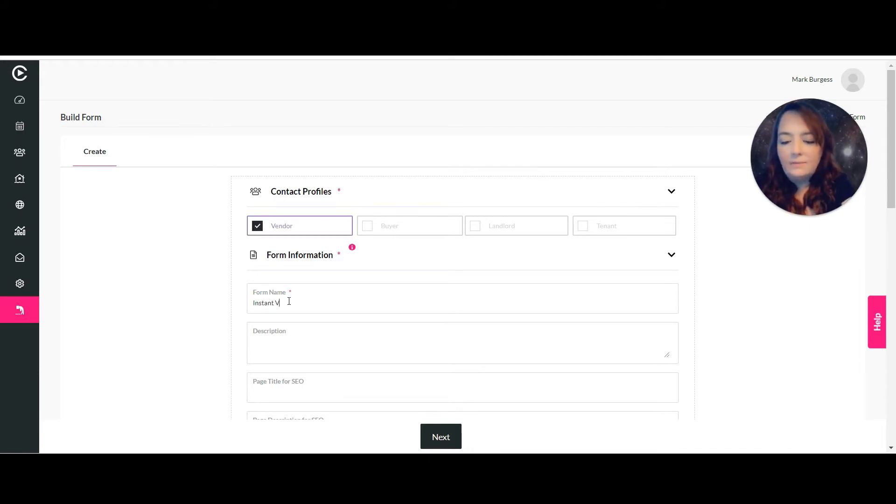
text(aluatio)
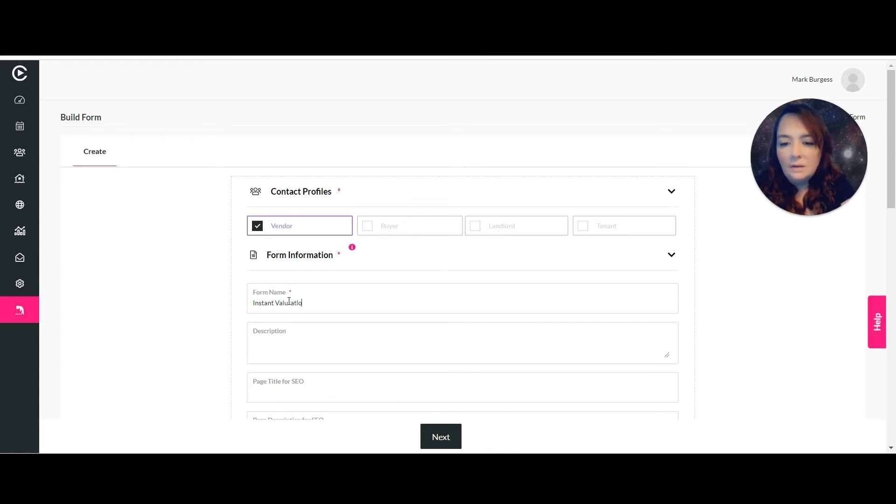
text(n)
key(BackSpace)
key(BackSpace)
key(BackSpace)
key(BackSpace)
key(BackSpace)
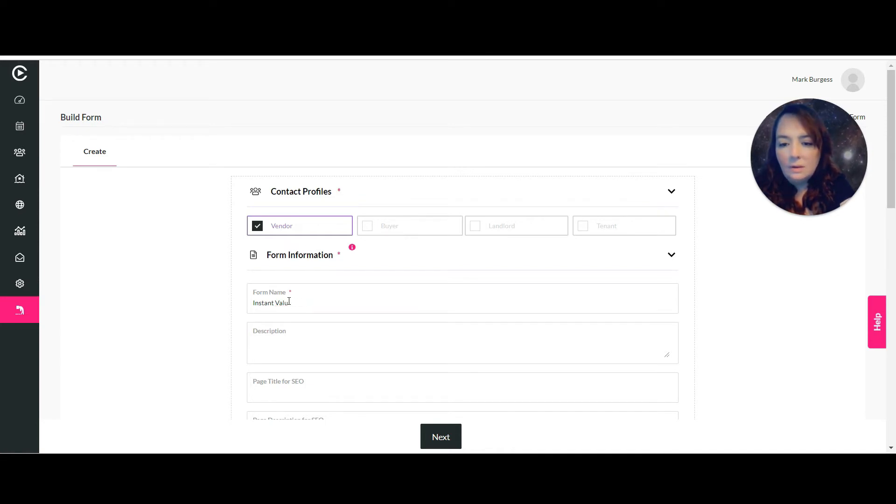
text(ation R)
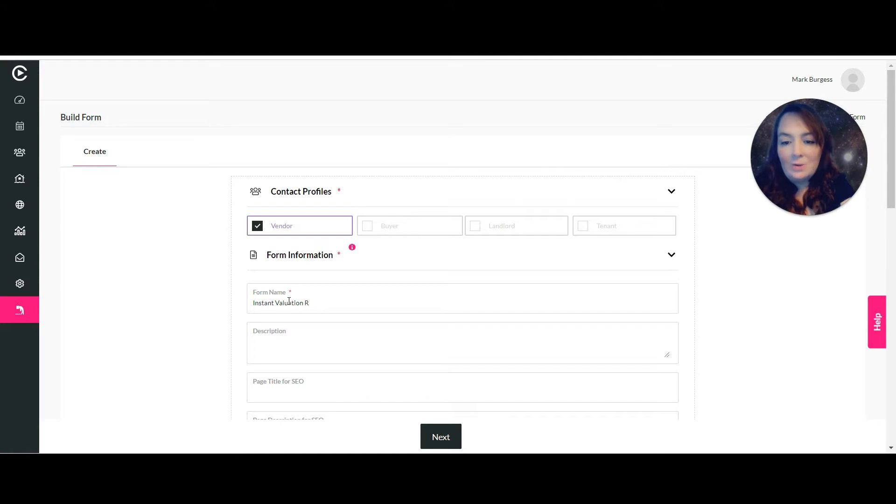
text(esponse)
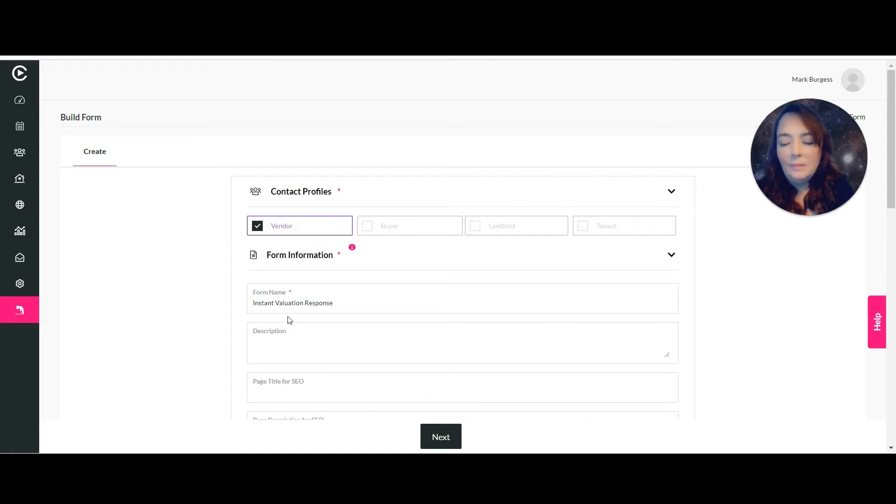
Add the description 'Response to all instant valuation leads' and SEO page title 'instant valuation by Iceberg'.
click(289, 341)
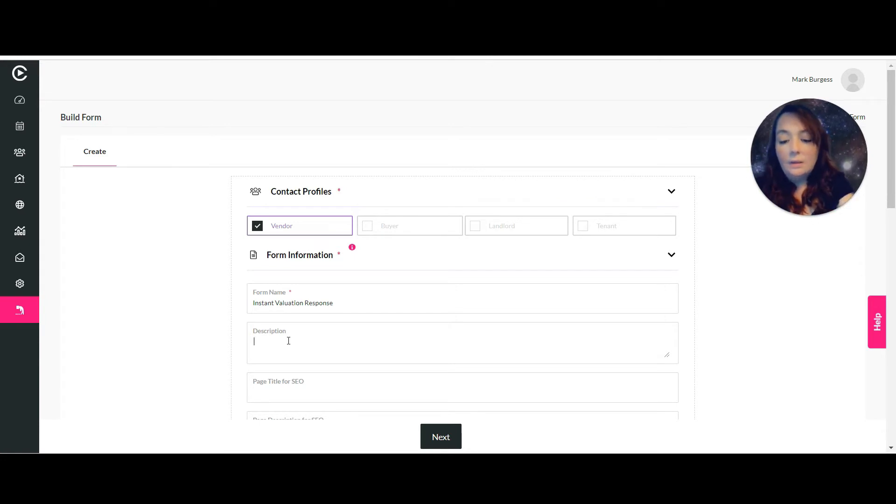
text(Response to)
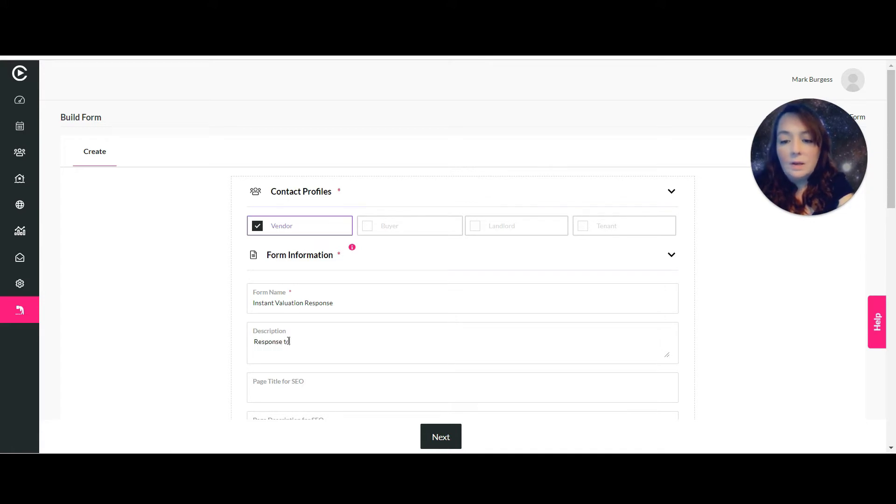
text( all instan)
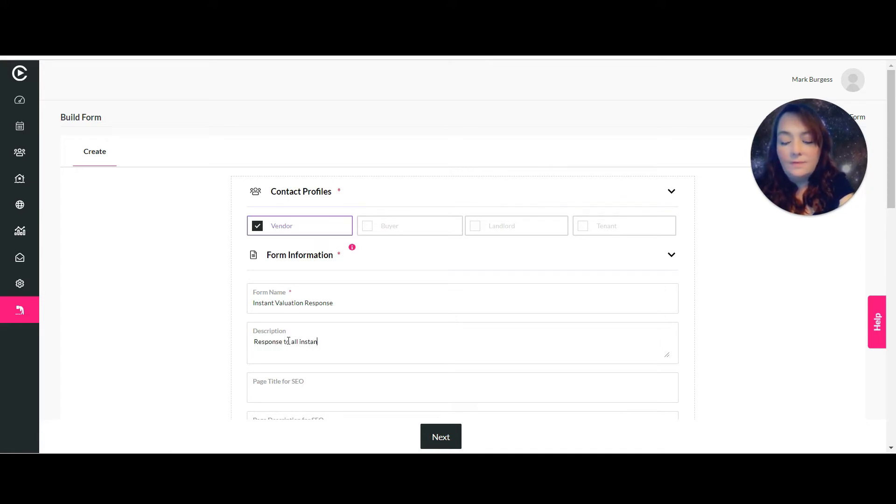
text(t valuati)
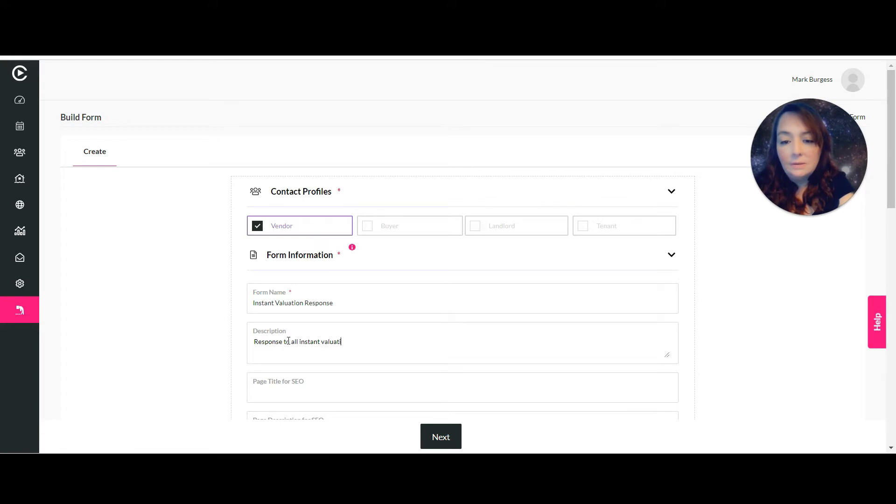
text(on leads)
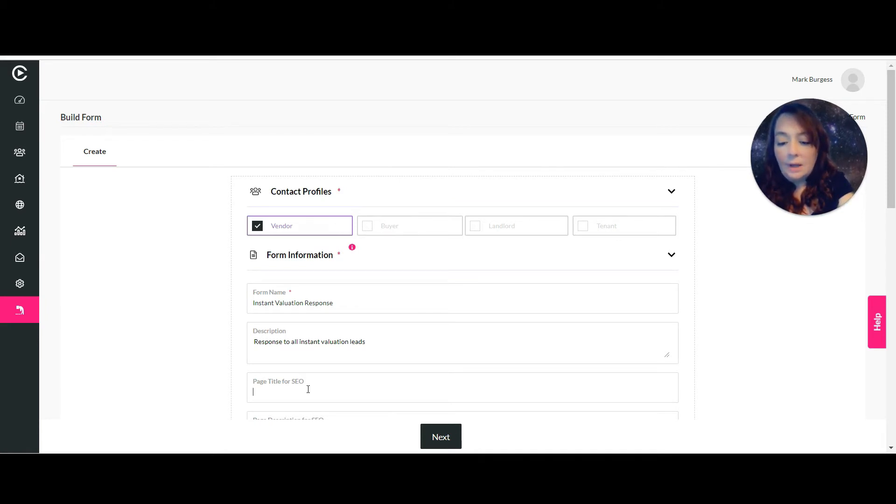
text(instant valuation)
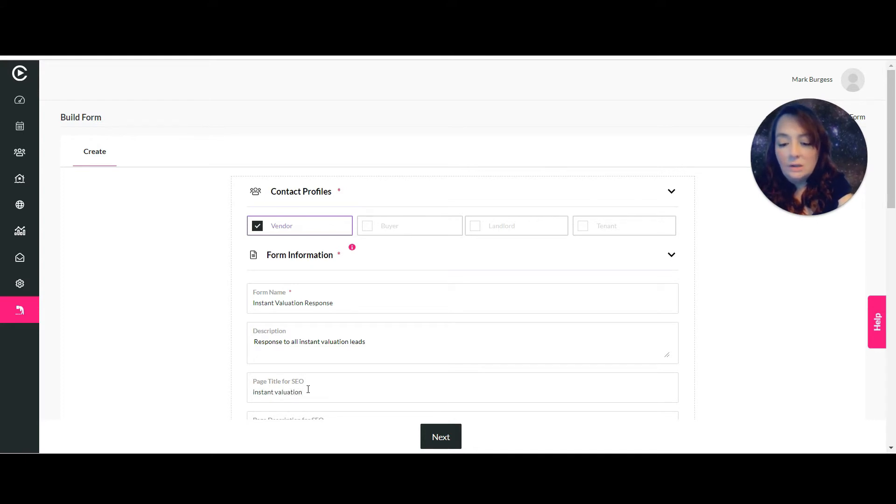
text( by)
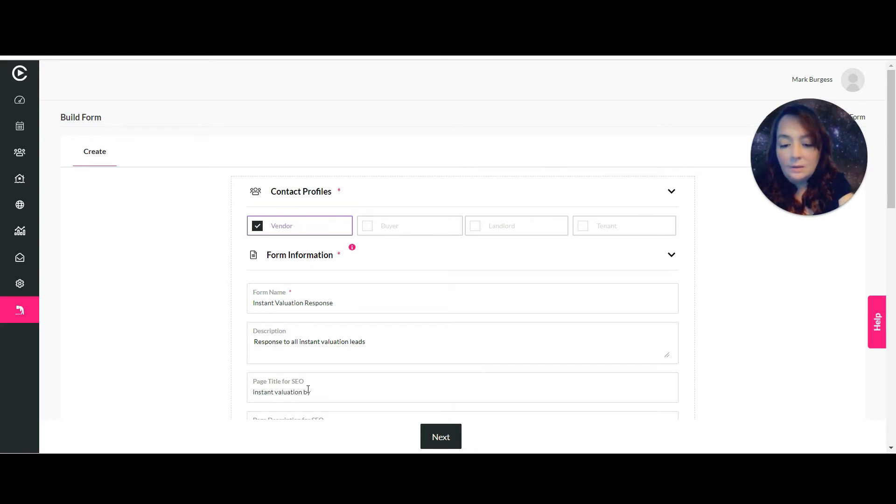
text( Iceberg)
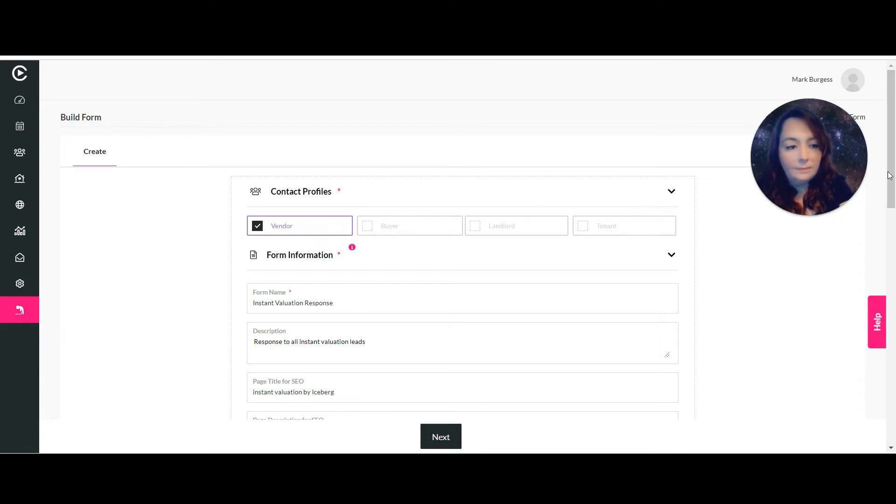
scroll(892, 228, down, 3)
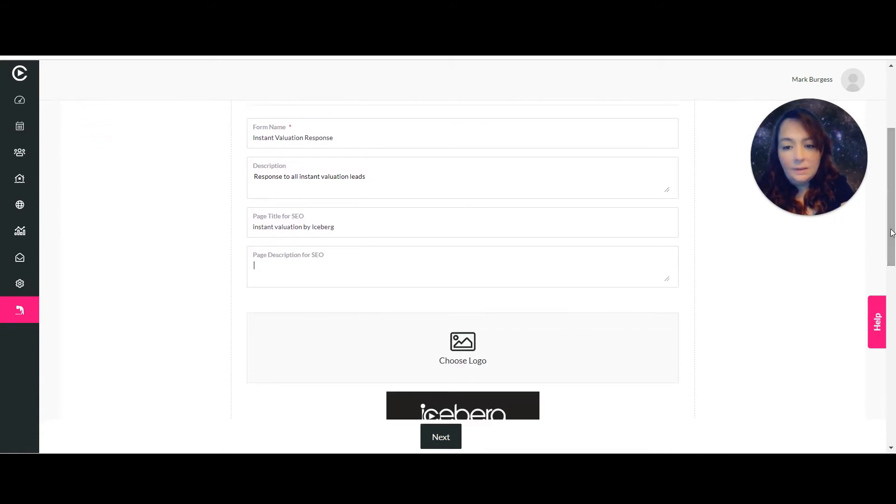
Paste the prepared text about instant valuation contacts into Page Description for SEO.
click(337, 274)
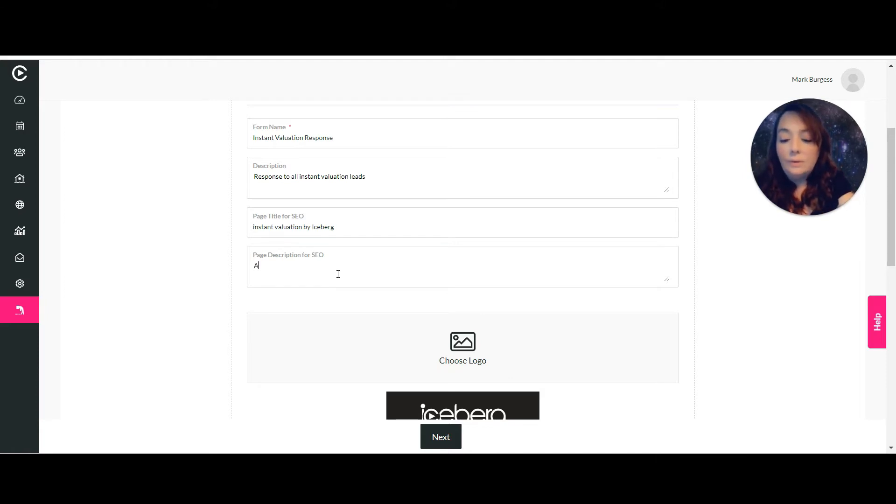
text(A form for all of our instant valuation contacts who want to provide additional information)
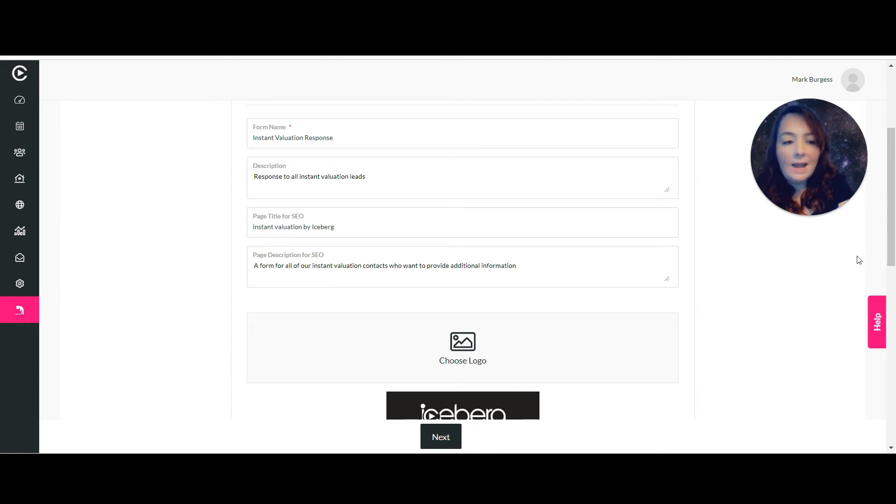
drag(890, 235, 891, 276)
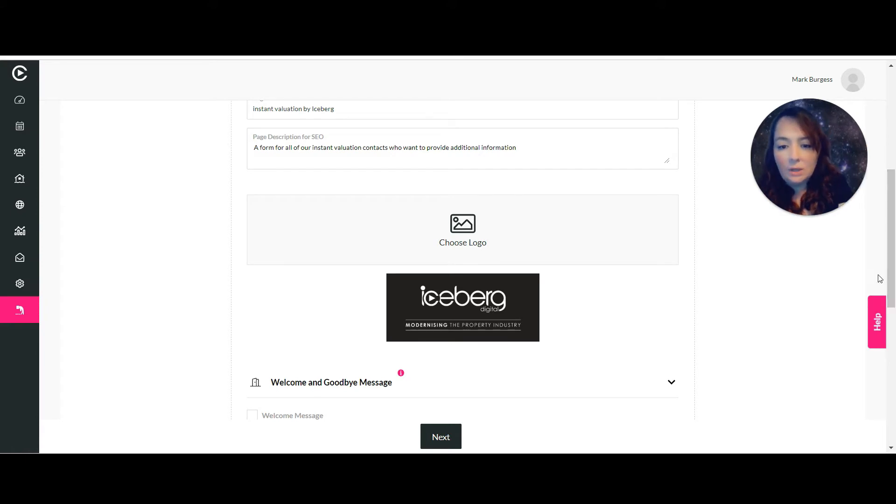
drag(890, 267, 890, 348)
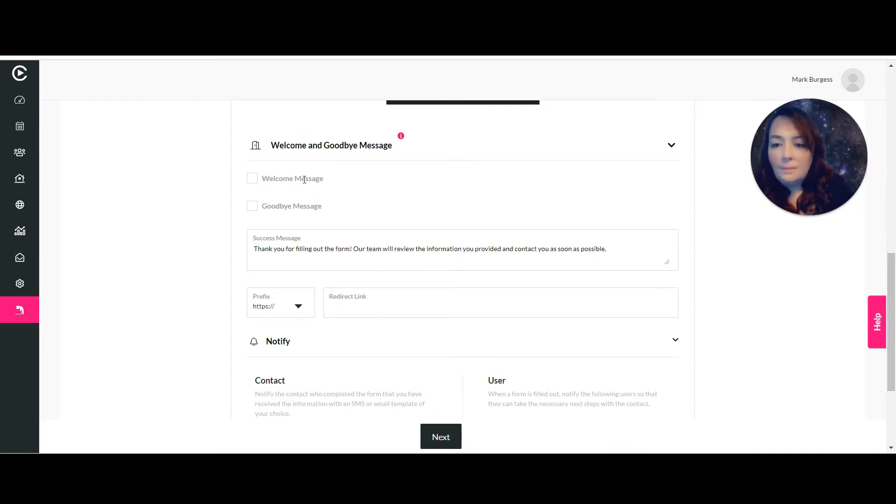
Enable a welcome message titled 'Thank you' with a description thanking them for the instant valuation form.
click(252, 182)
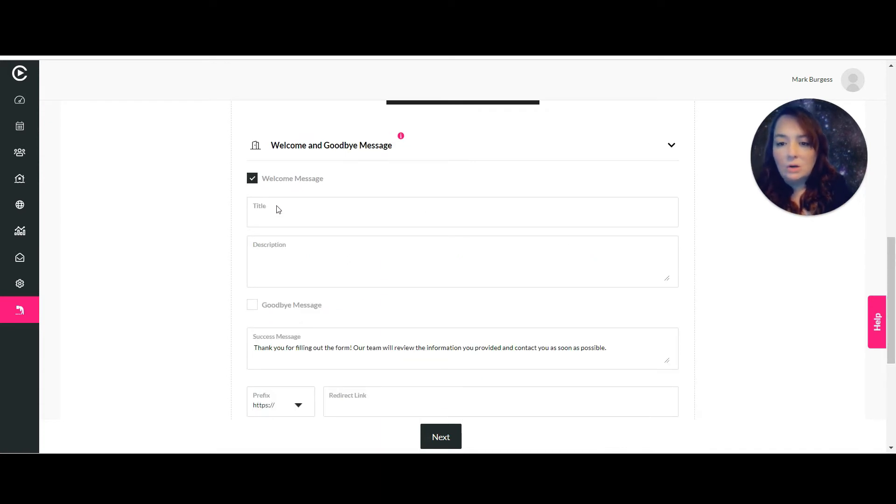
click(284, 220)
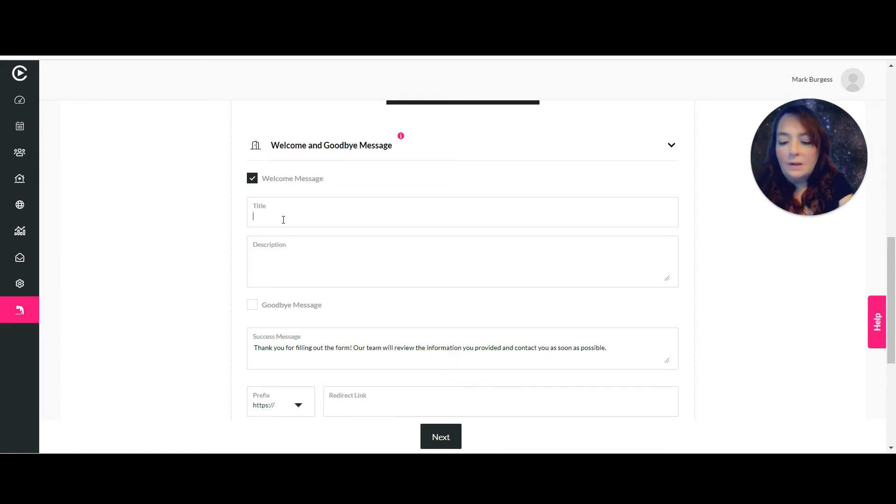
text(Thank you)
key(Tab)
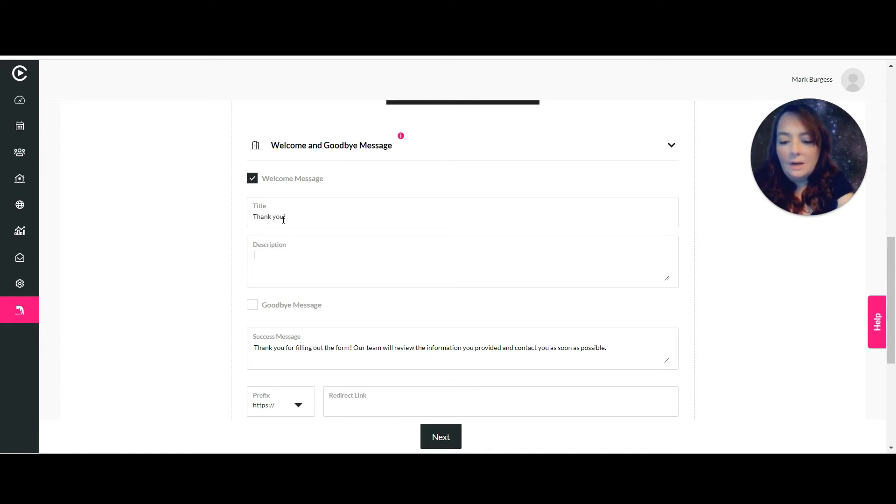
text(Thank yo)
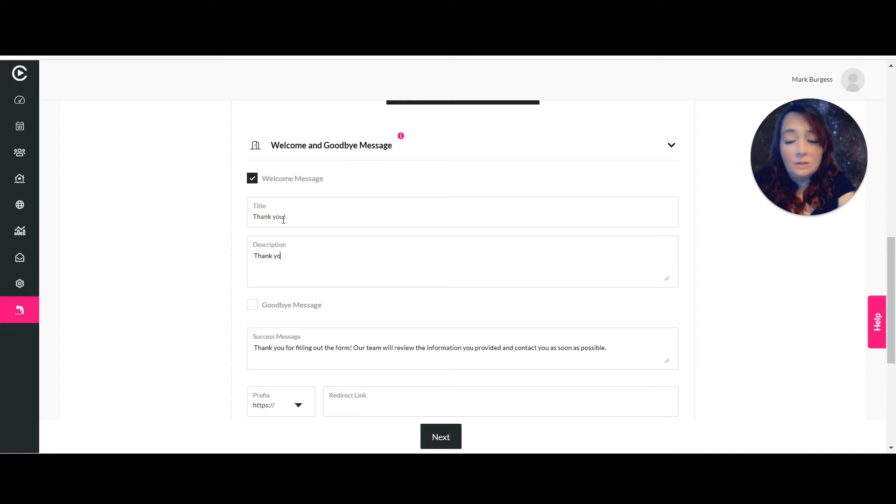
text(u for filling out our instant valuation form. Please answer these questions so we can help you further.)
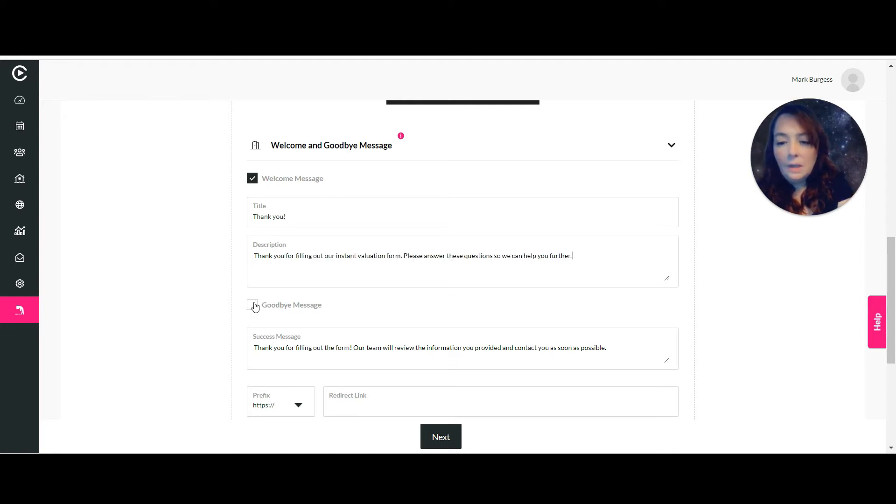
Enable the goodbye message titled 'Thank you for filling out the form!'.
click(254, 307)
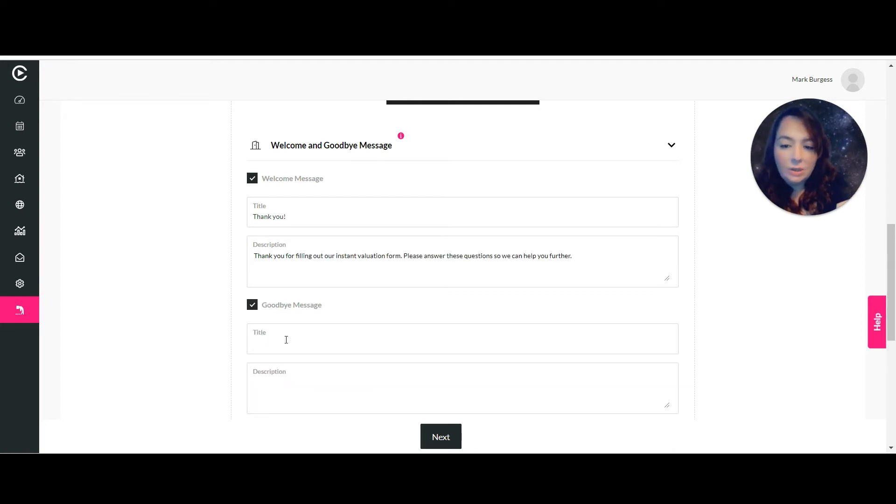
text(Thank)
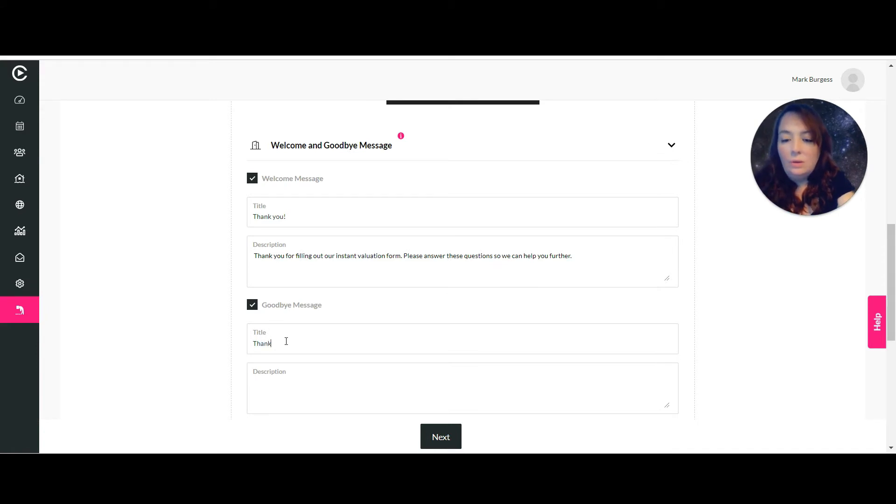
text( you)
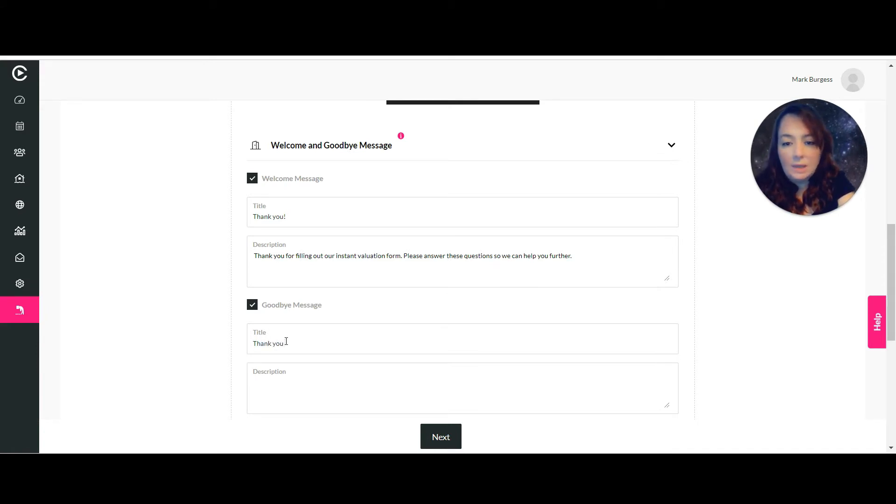
text( for filling out the form!)
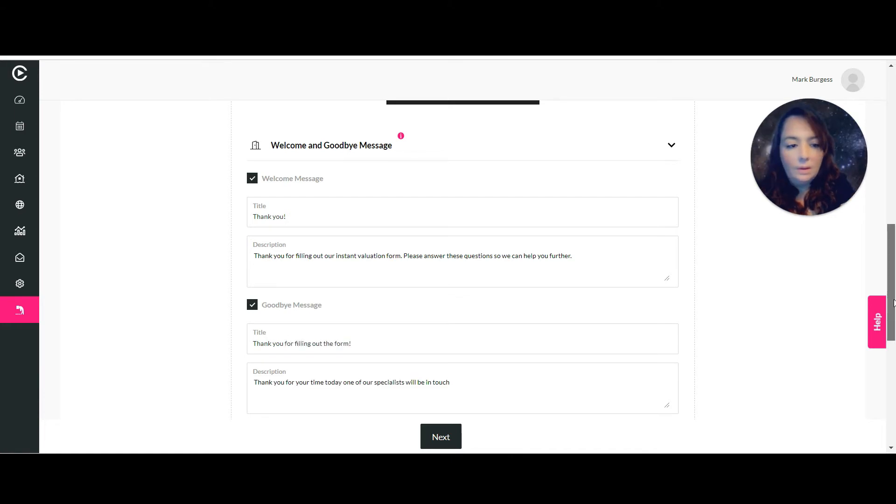
drag(893, 302, 893, 342)
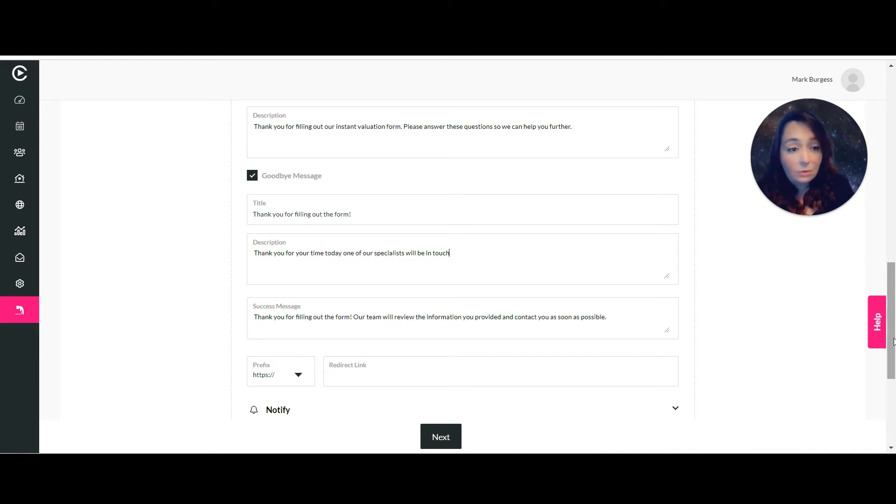
Turn on Notify Contact Email and preview its Form Filled / Contact template.
drag(893, 342, 893, 406)
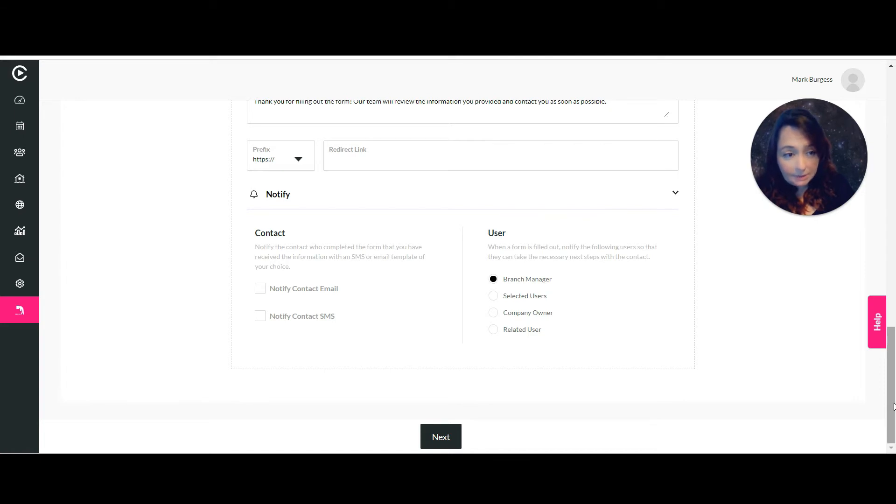
click(260, 289)
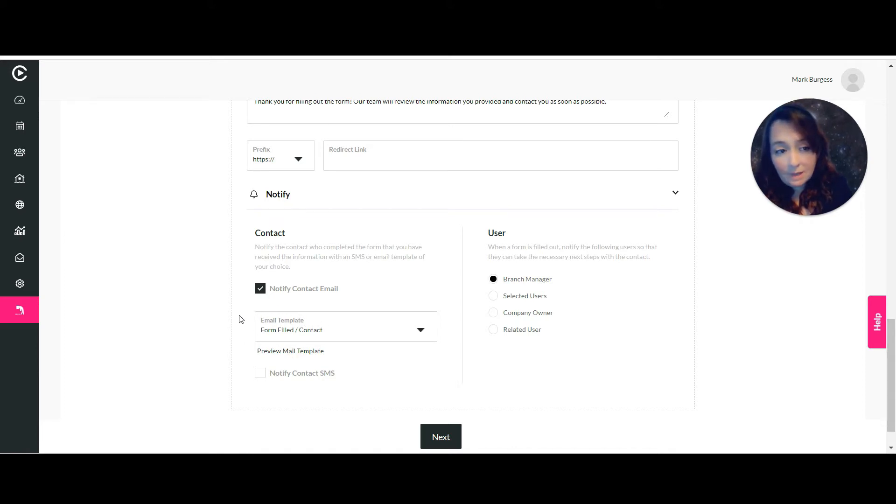
click(284, 353)
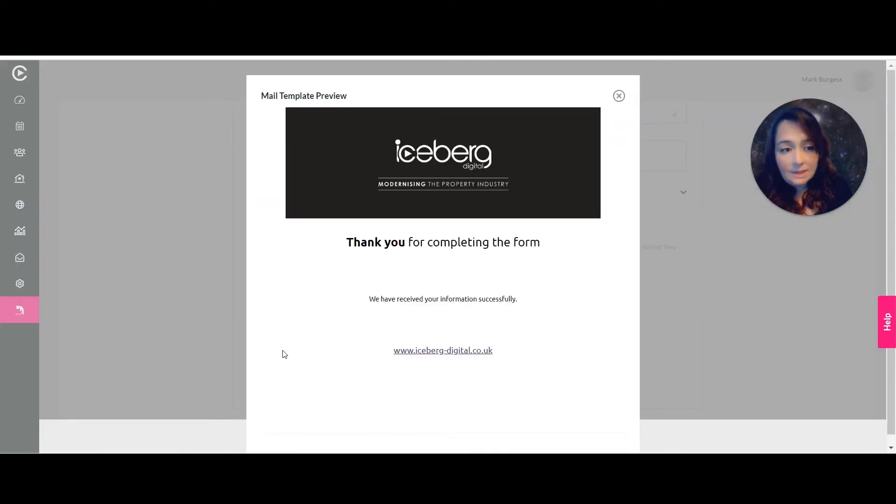
click(619, 96)
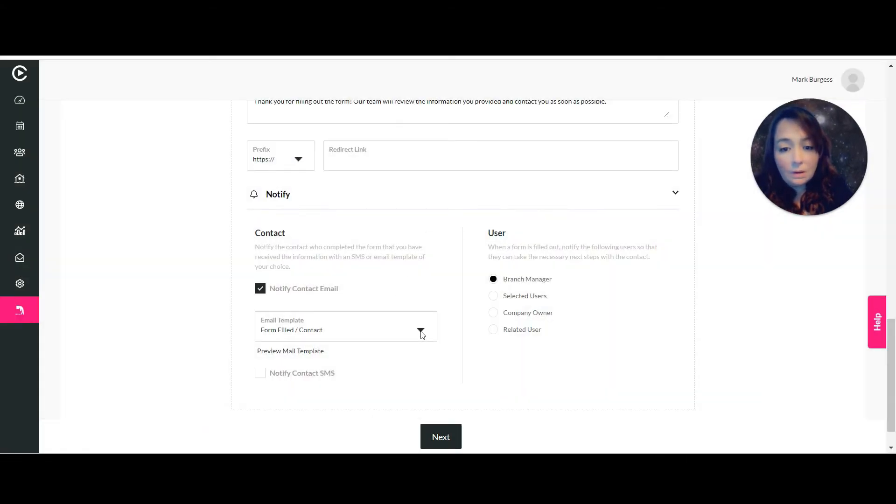
Compare the Blog - Who's renting your home? template, then reselect Form Filled / Contact.
click(421, 331)
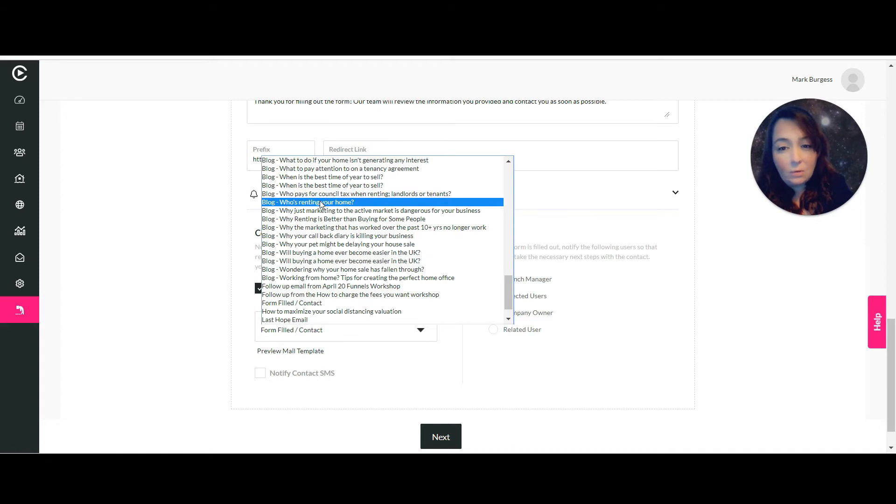
click(321, 202)
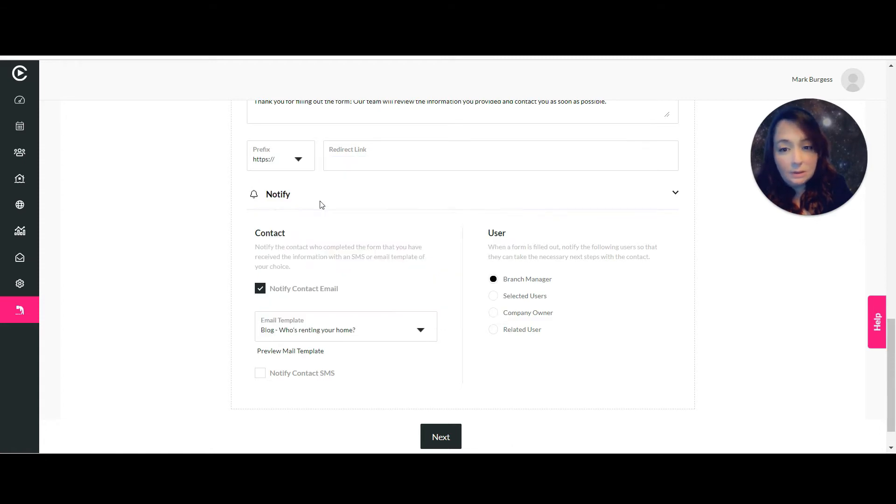
click(305, 355)
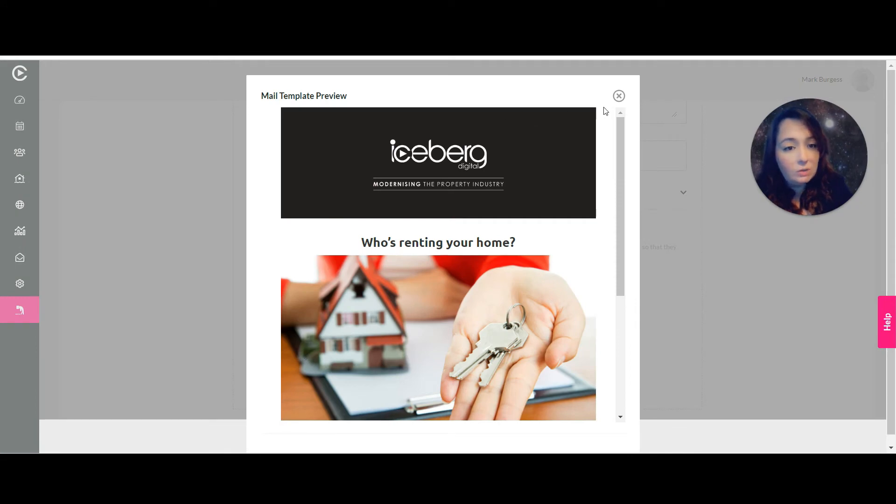
click(619, 96)
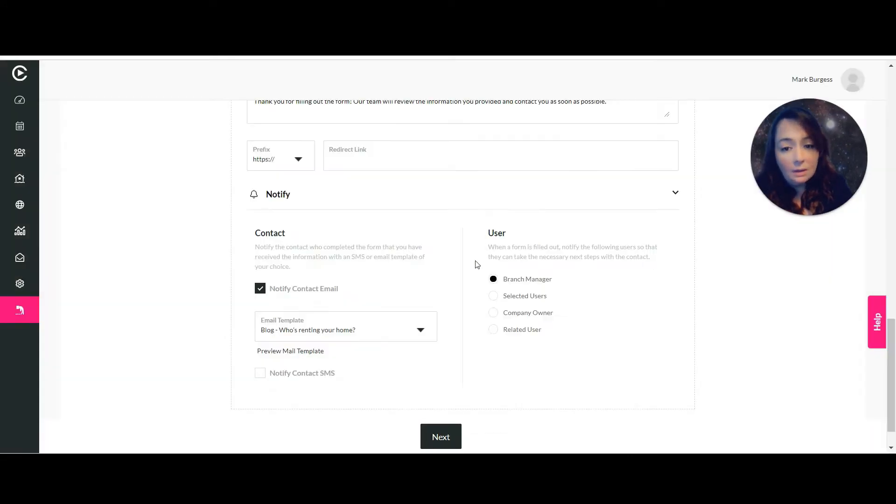
click(421, 329)
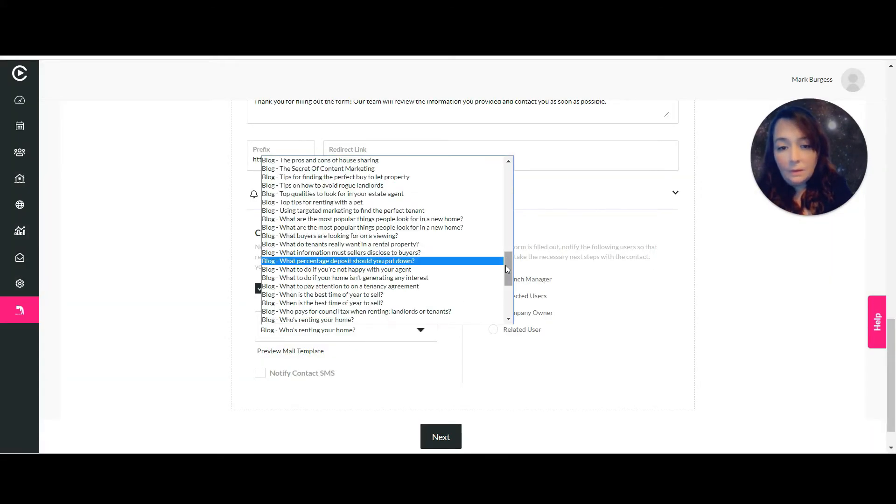
drag(507, 266, 507, 307)
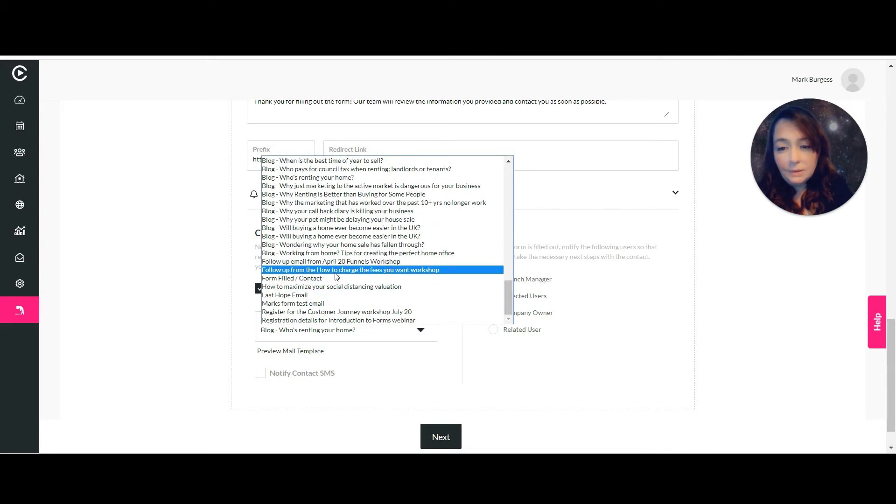
click(333, 278)
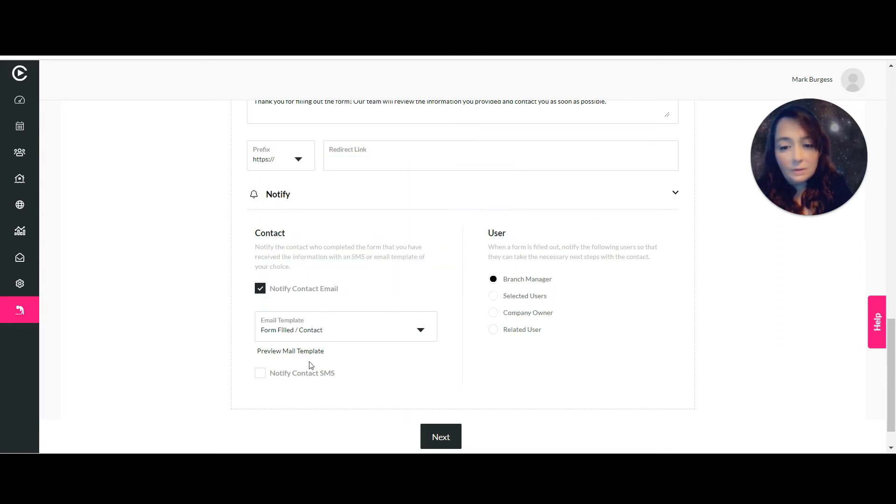
Also notify the contact by SMS, restrict user notifications to Selected Users, and continue.
click(260, 375)
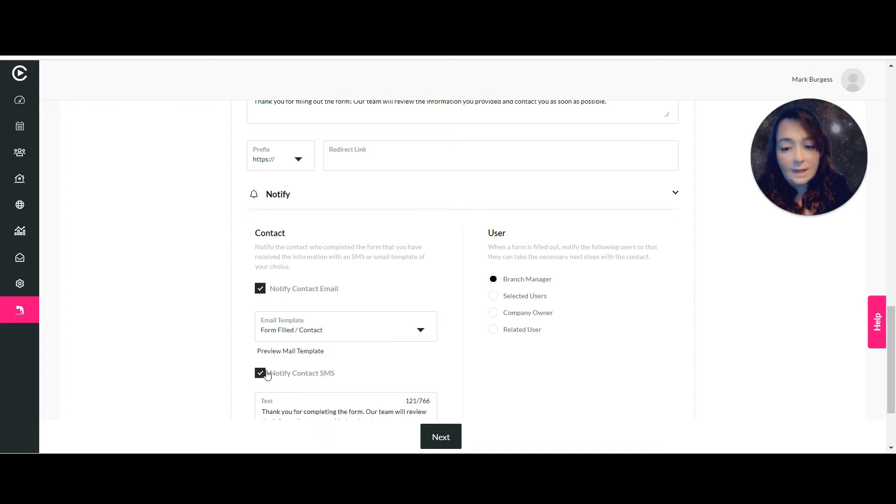
scroll(488, 351, down, 2)
scroll(489, 351, down, 3)
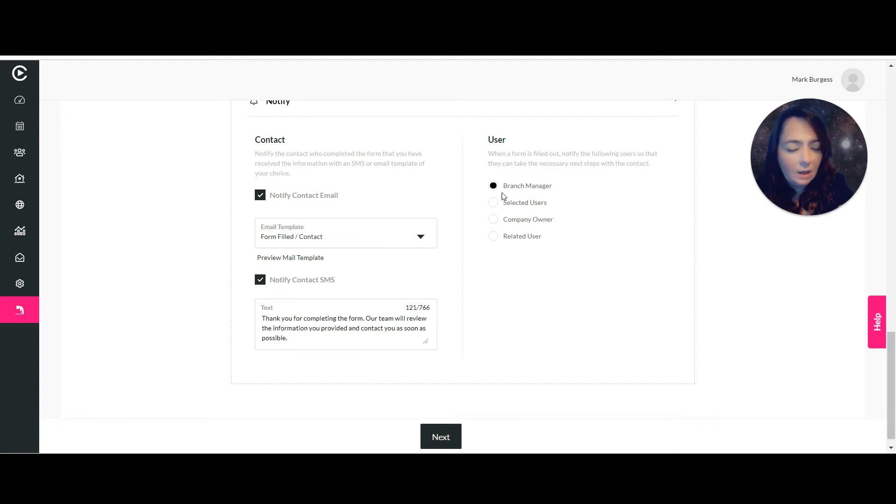
click(492, 203)
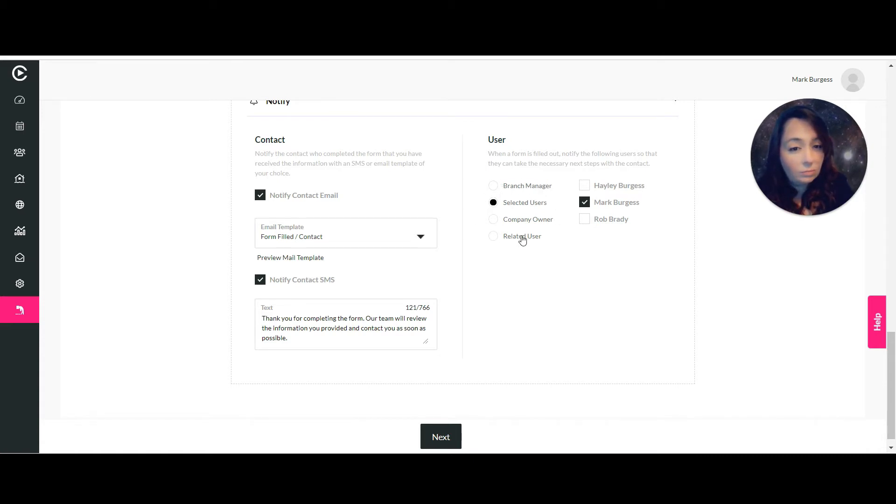
click(435, 437)
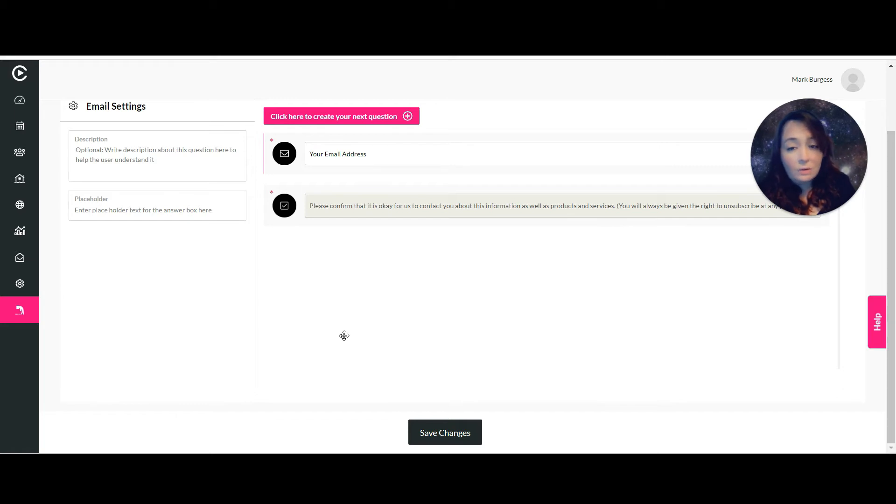
Reword the email question to 'Please tell us your email address' and begin a new question.
drag(372, 156, 310, 158)
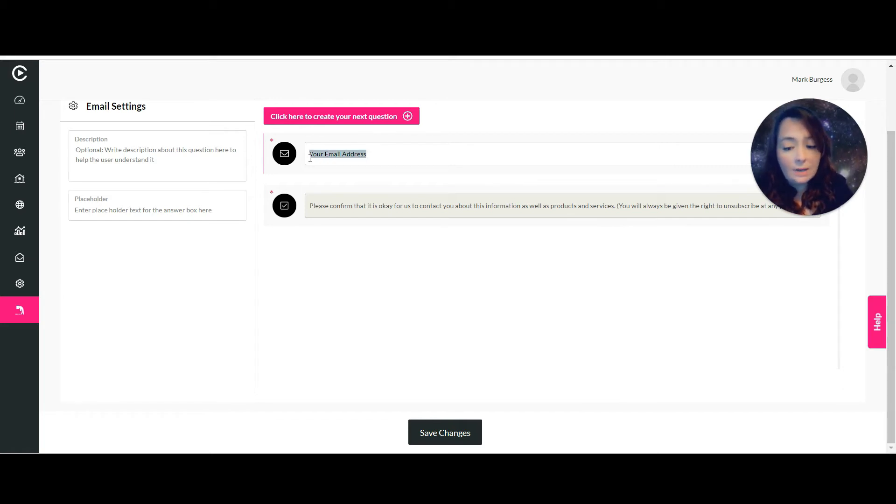
text(Please tell us your email addre)
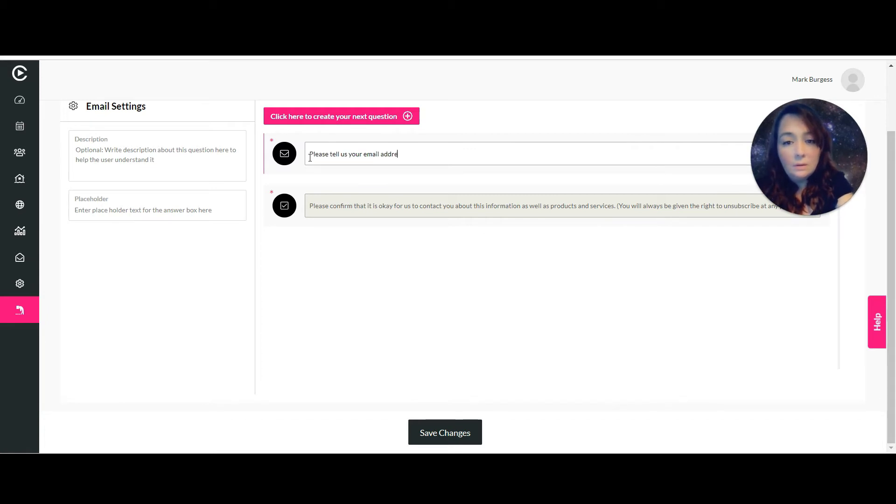
text(ss)
scroll(479, 147, up, 2)
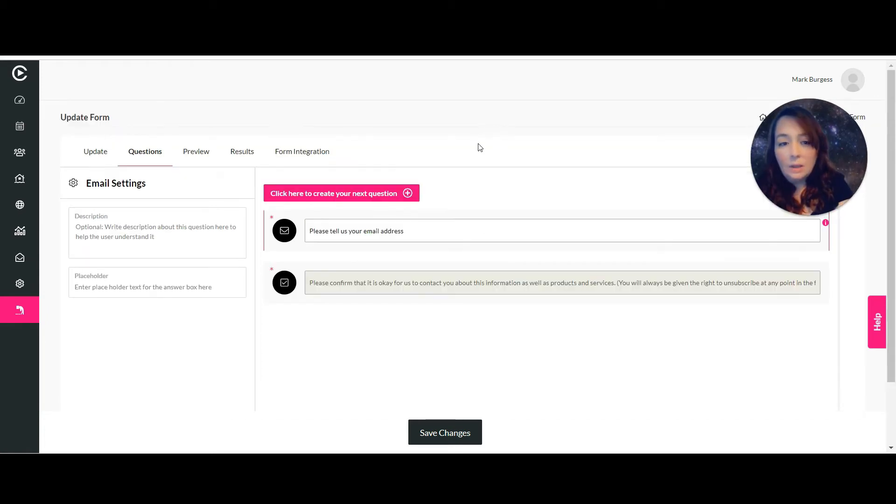
mouse_move(833, 174)
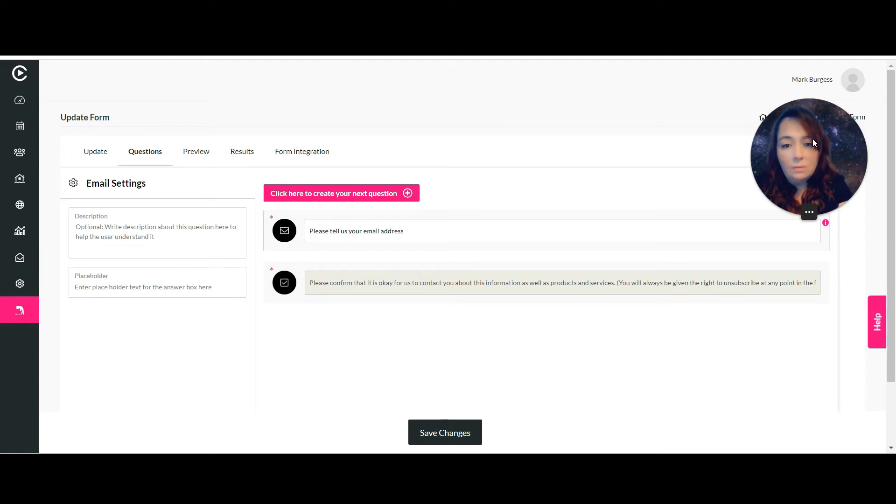
click(331, 195)
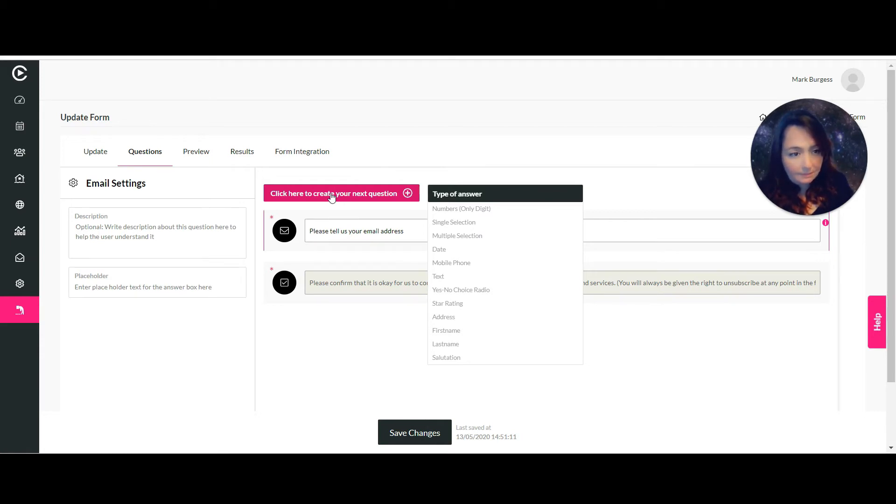
Add a numbers-only question reading 'Please tell us your age'.
click(461, 210)
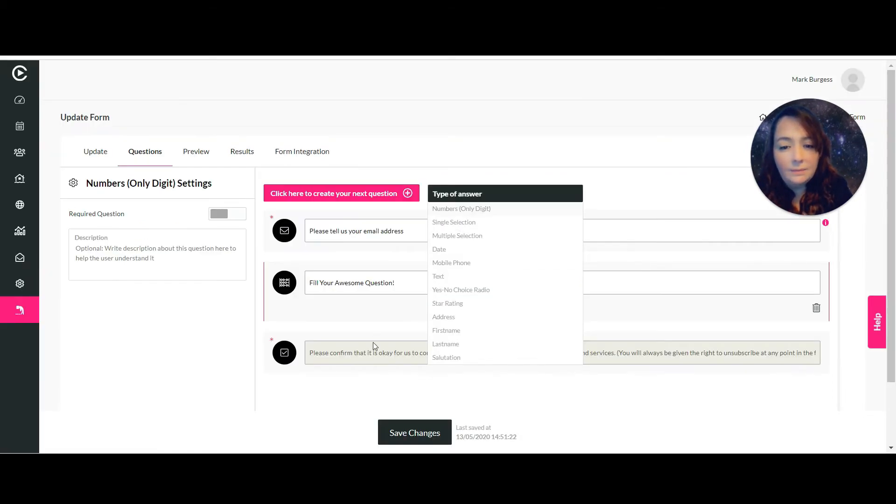
click(372, 355)
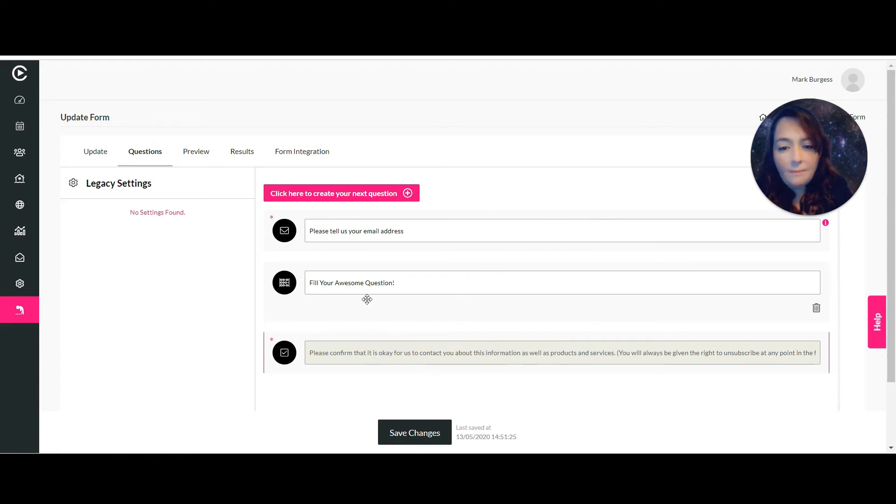
click(365, 283)
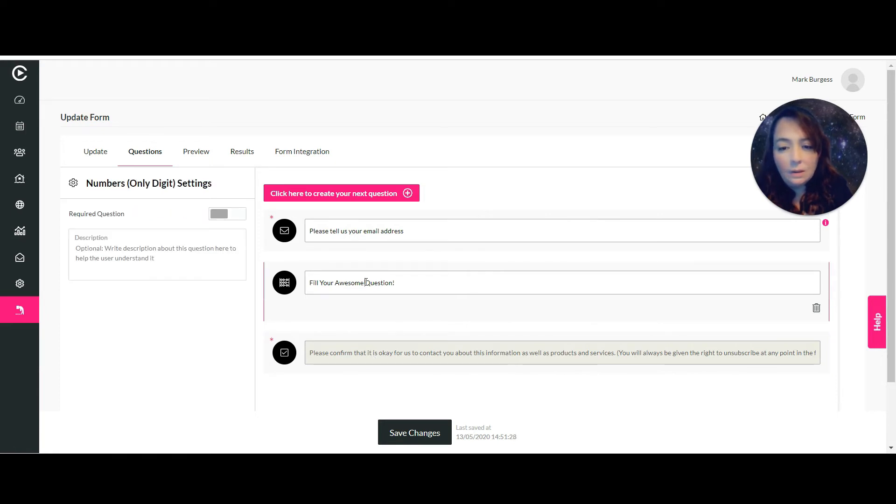
drag(414, 282, 297, 281)
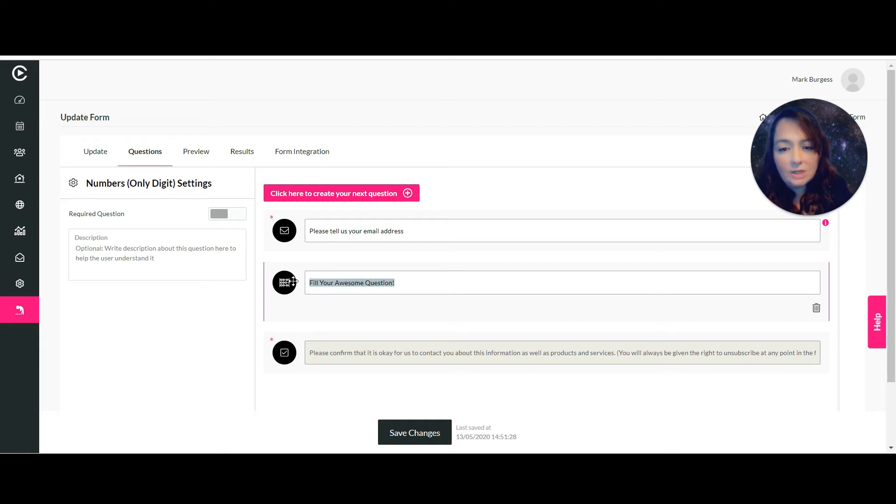
text(Please tell us your age)
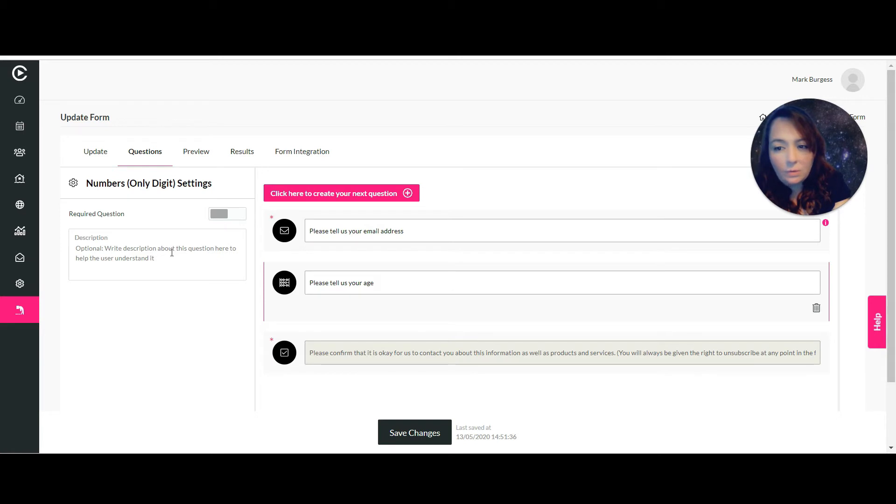
Describe the age question with 'We would like to know if you can attend a pub night!' and save.
click(87, 253)
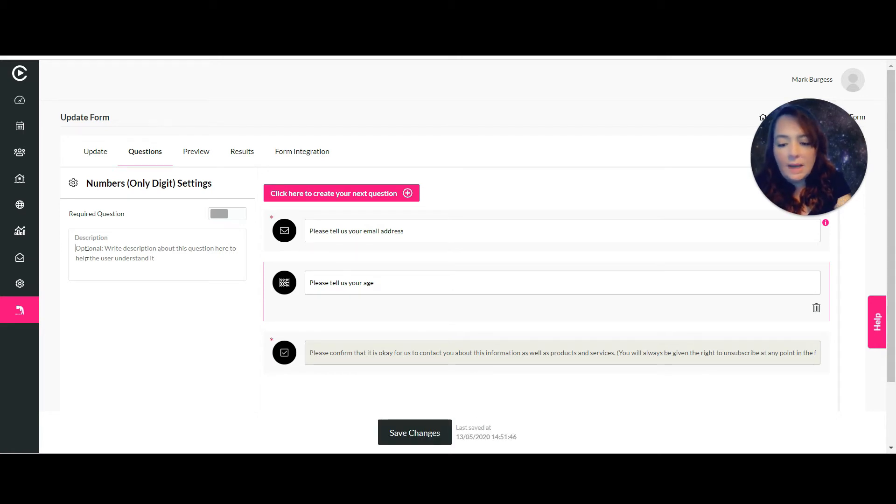
text(We would li)
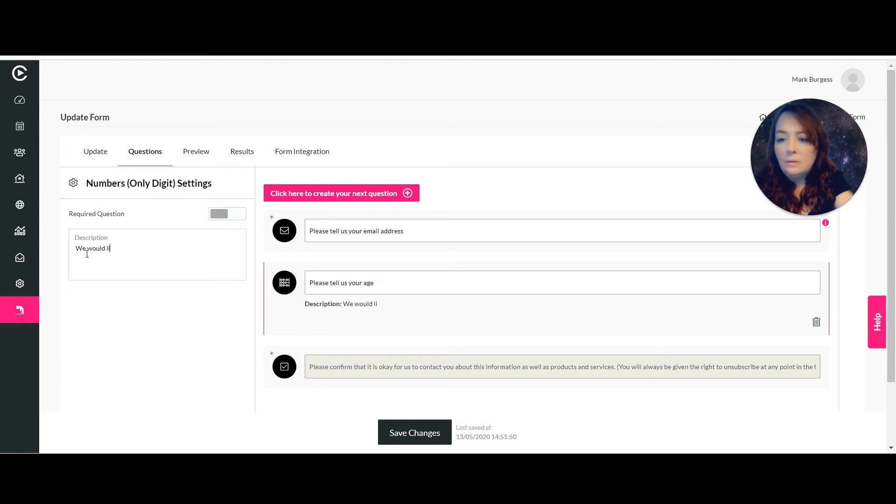
text(ke to know if you can attend a pub night!)
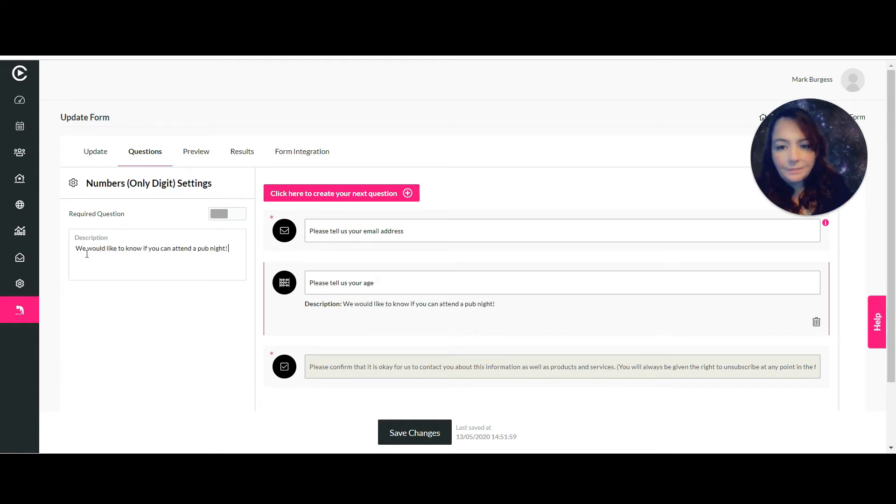
click(315, 198)
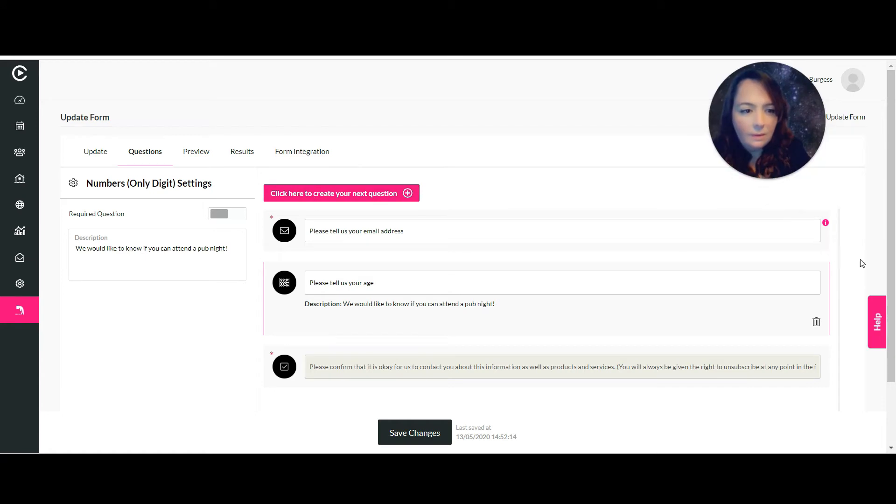
drag(888, 243, 888, 305)
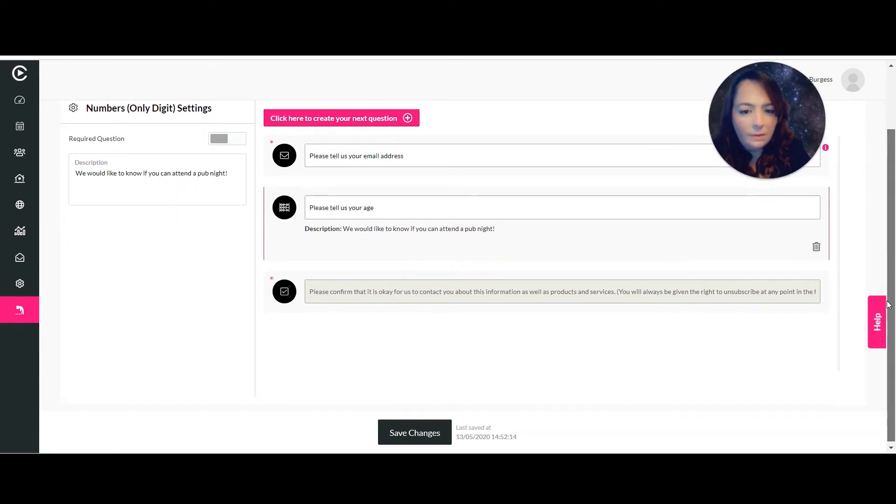
Add single- and multiple-selection questions, wording the first 'Please tell us the price you expect for your home'.
click(376, 118)
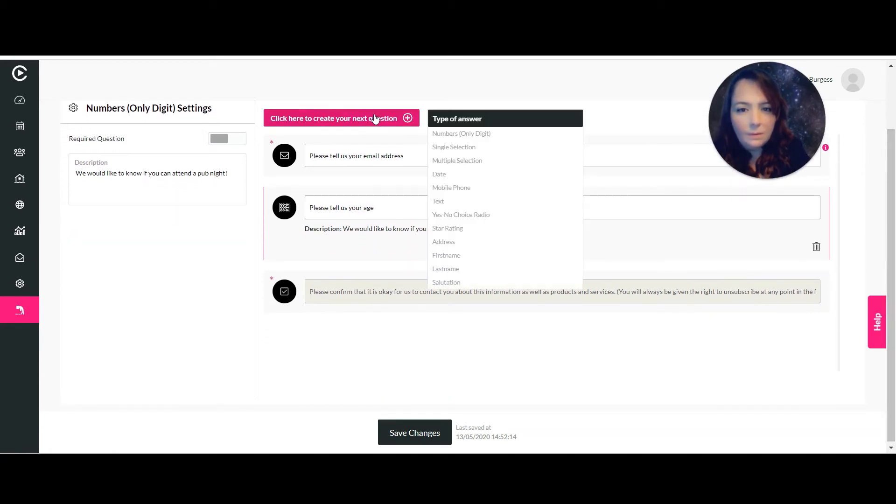
click(473, 149)
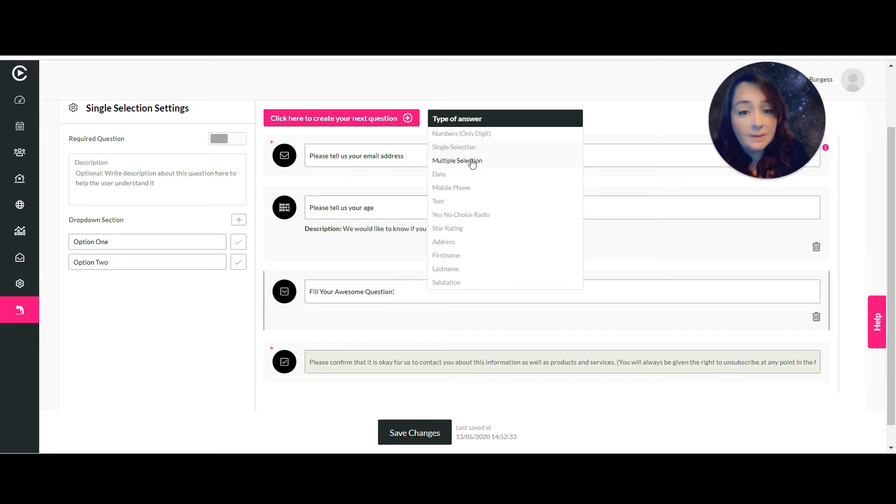
click(472, 163)
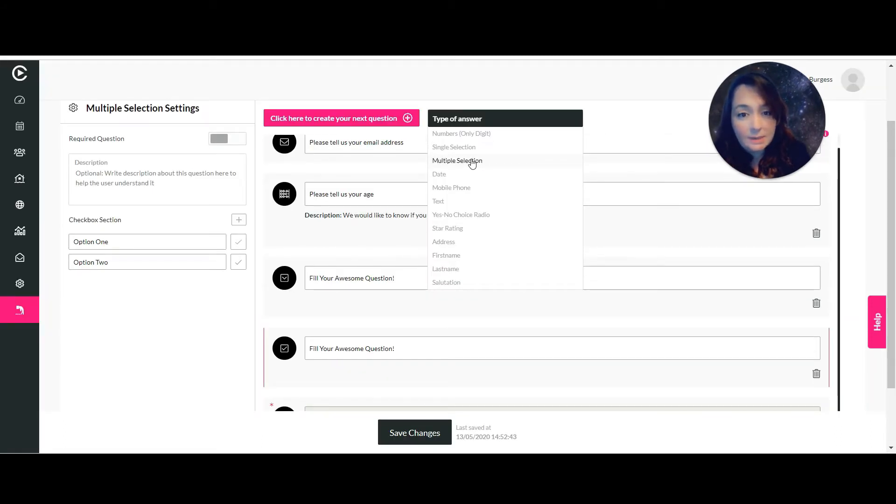
click(341, 279)
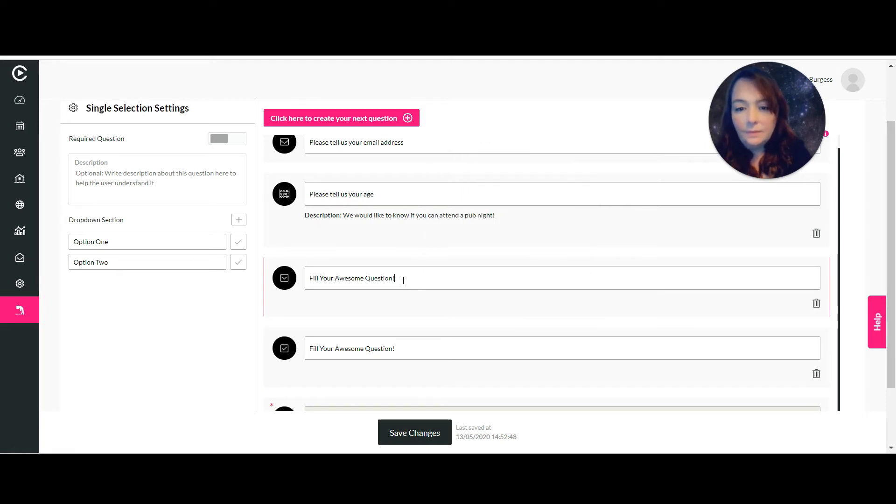
drag(401, 278, 299, 275)
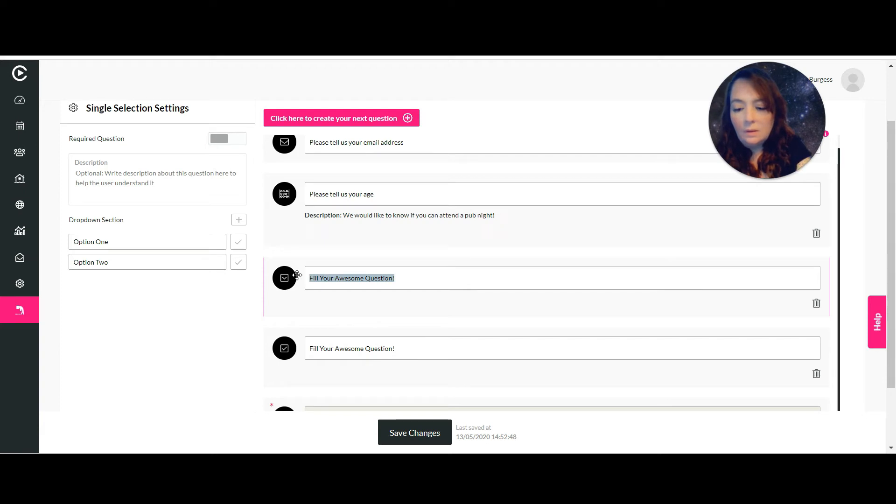
text(Please tell us the price you expect for your home)
Set the price options to 200,000-300,000, 300,000-350,000 and 350,000-400,000.
click(102, 243)
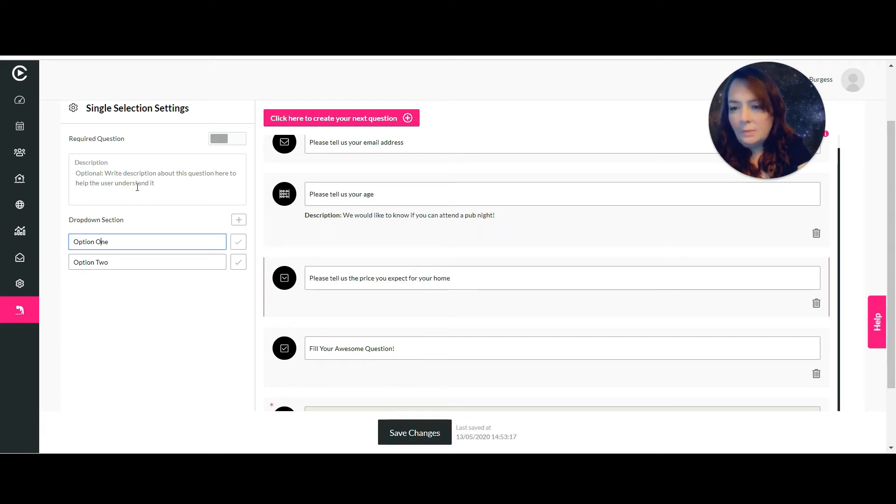
drag(137, 239, 45, 240)
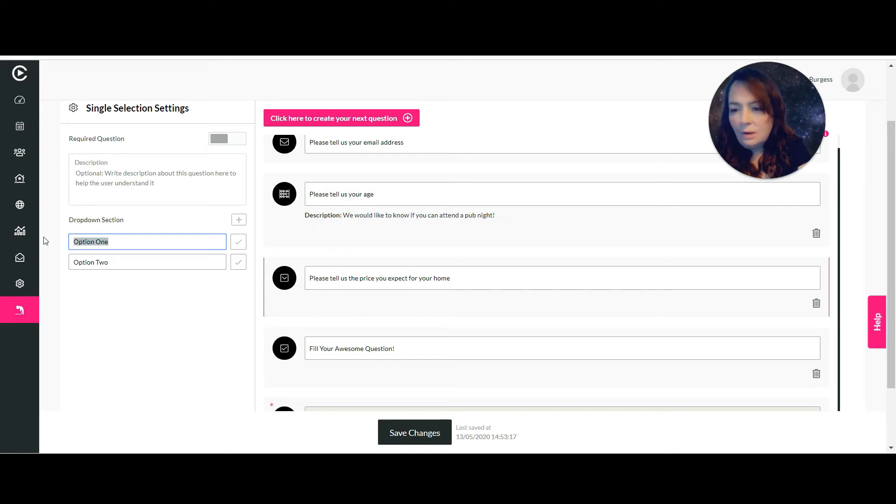
text(200)
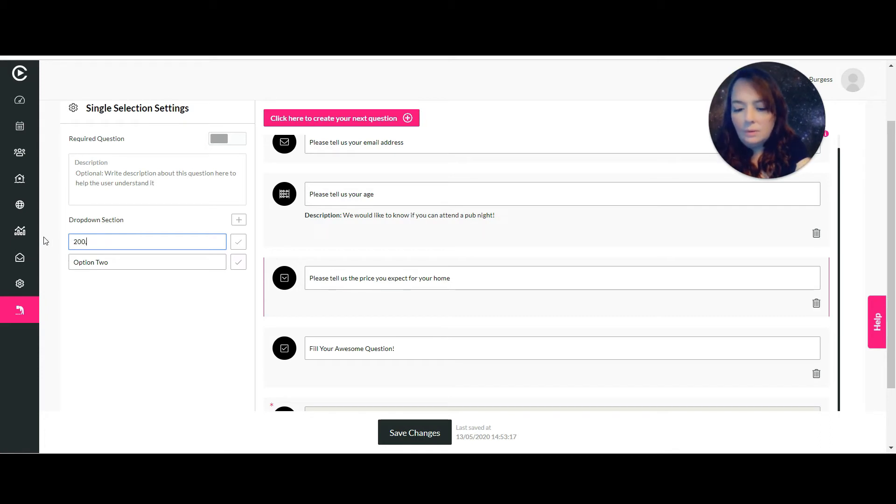
text(,00)
text(0-300,000)
key(Tab)
text(300,000-)
text(35)
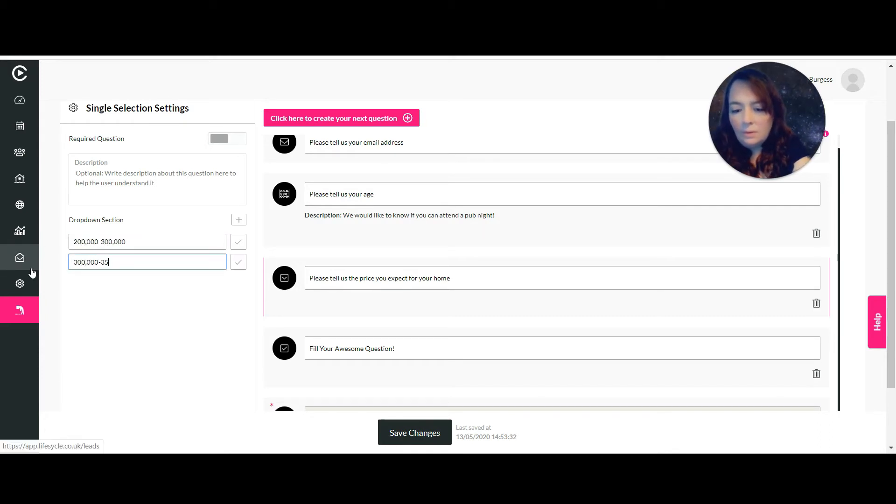
text(0)
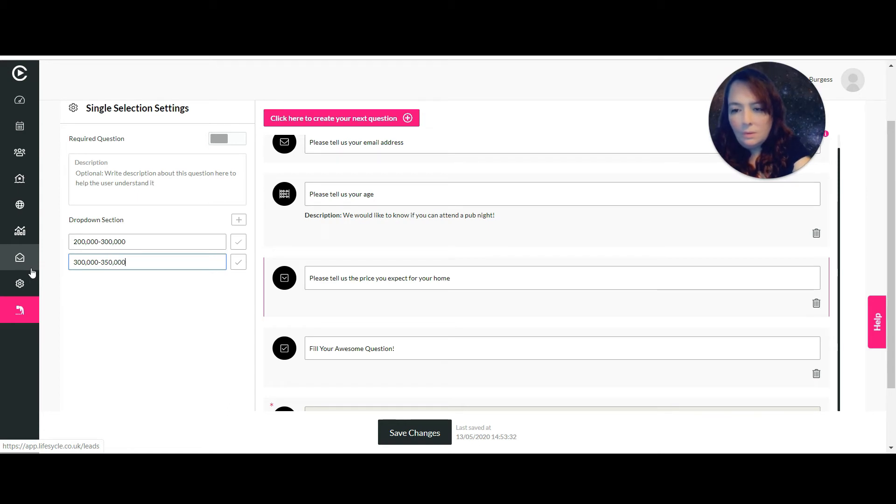
click(239, 224)
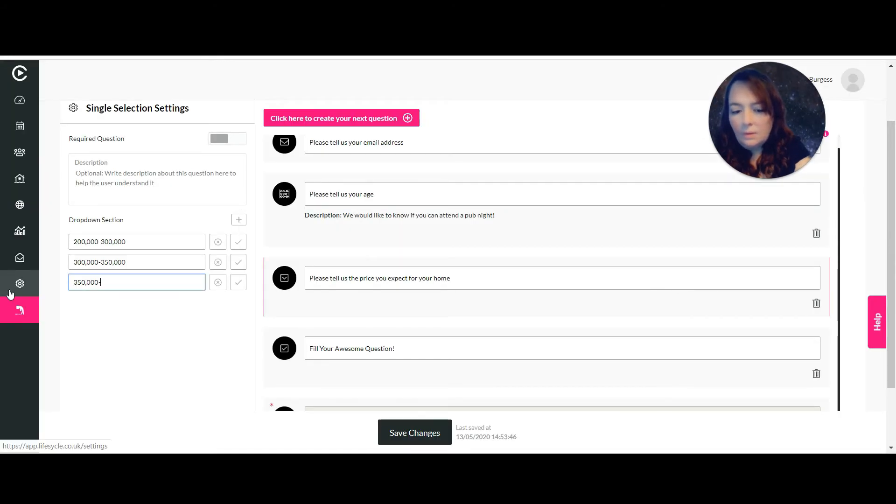
text(-400)
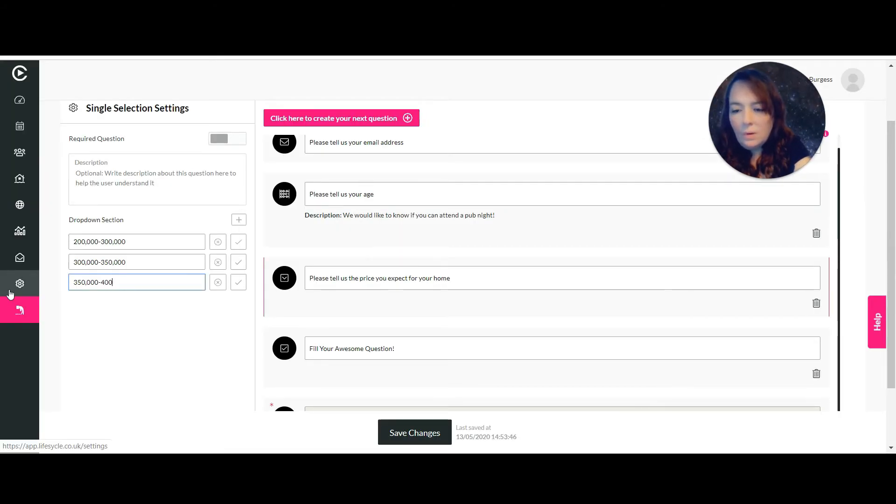
text(,00)
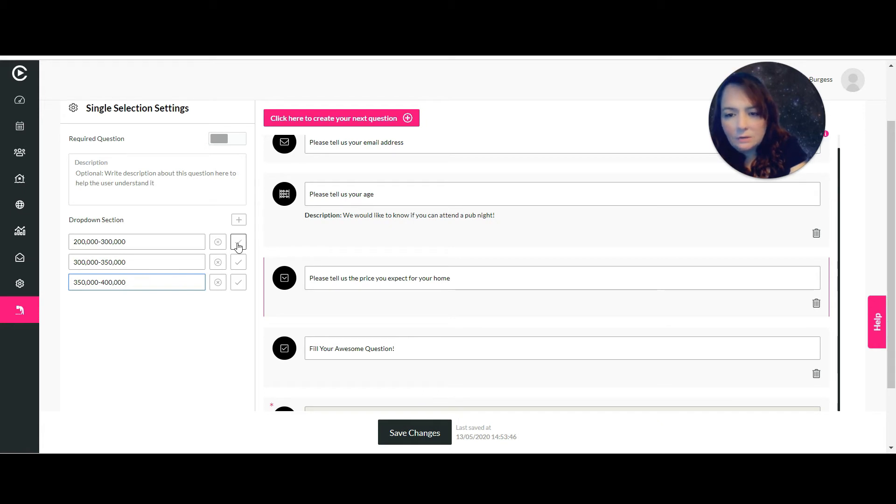
click(238, 244)
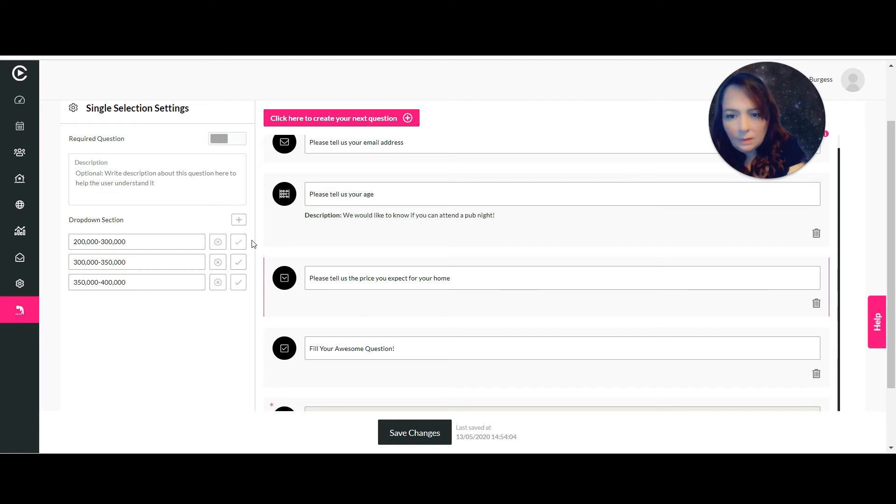
click(238, 243)
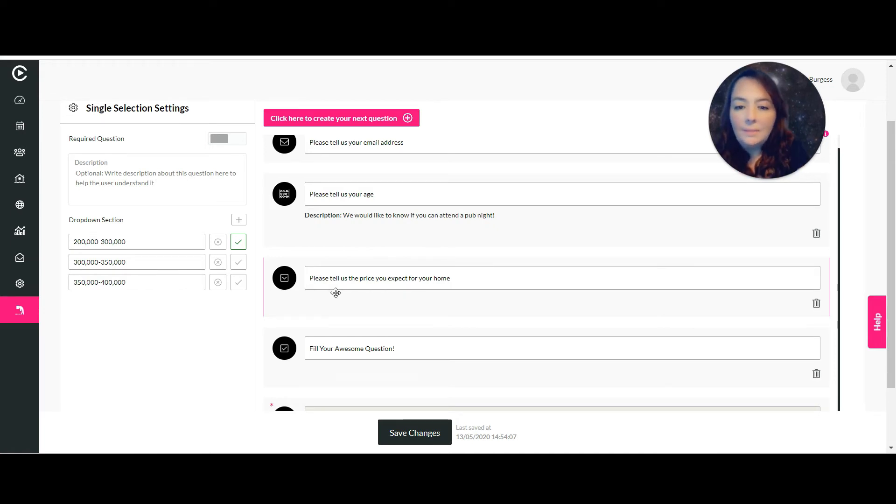
Reword the blank multiple-choice question to 'What is your favourite feature of your home?'.
click(427, 347)
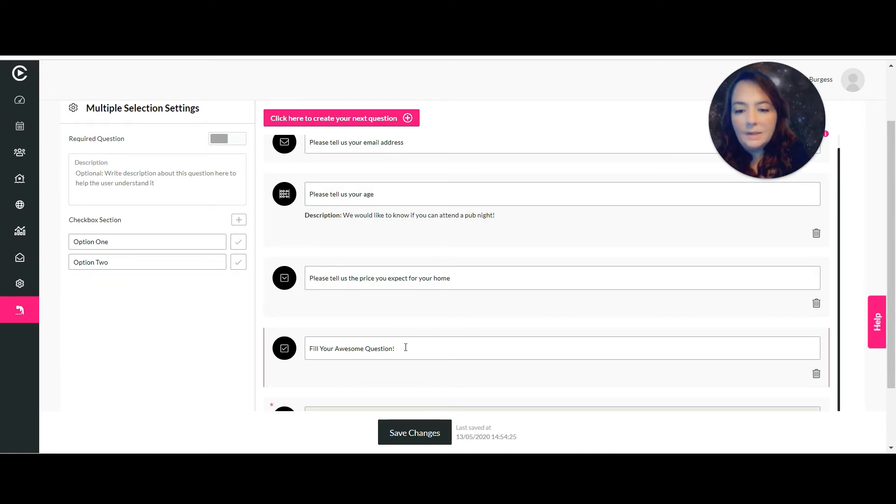
drag(402, 348, 296, 346)
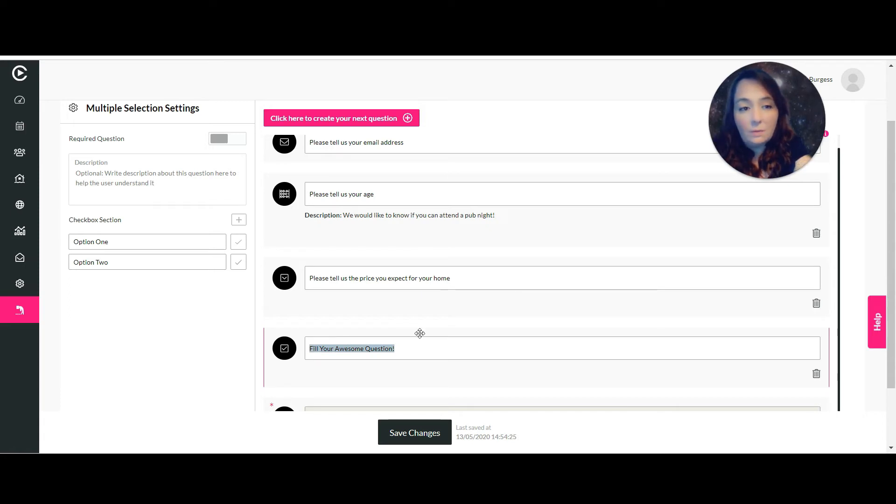
text(What i)
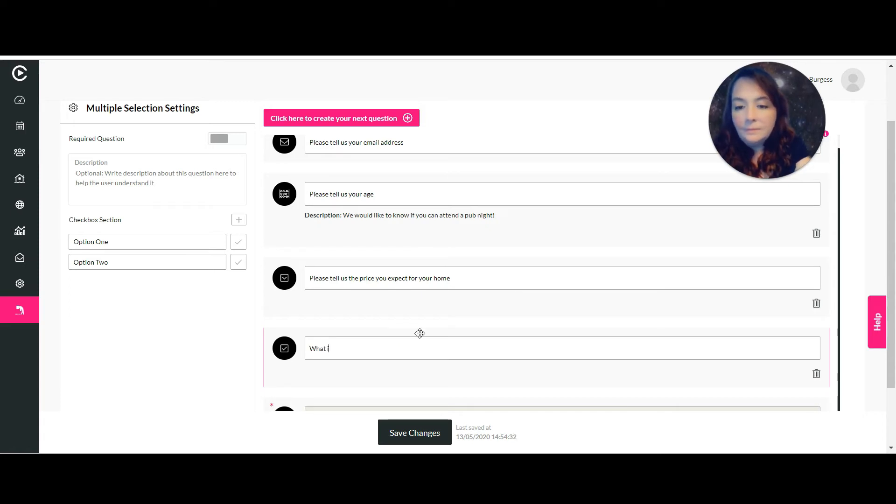
text(s your)
key(BackSpace)
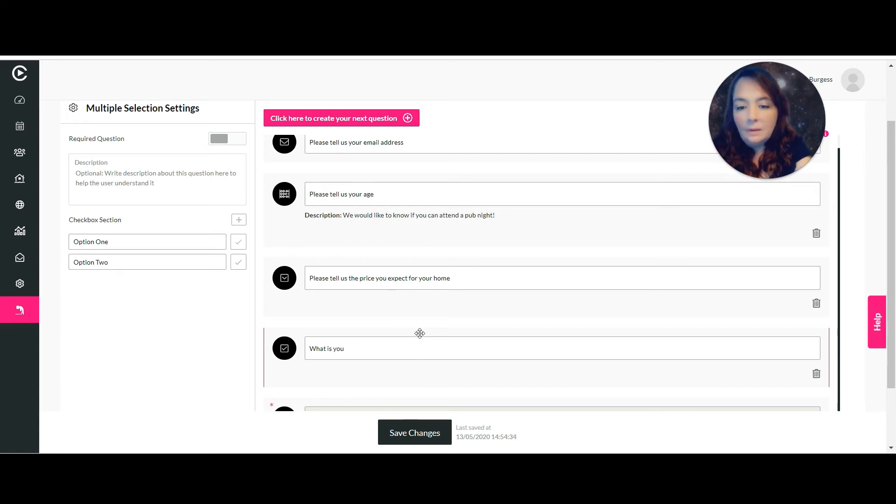
text(r)
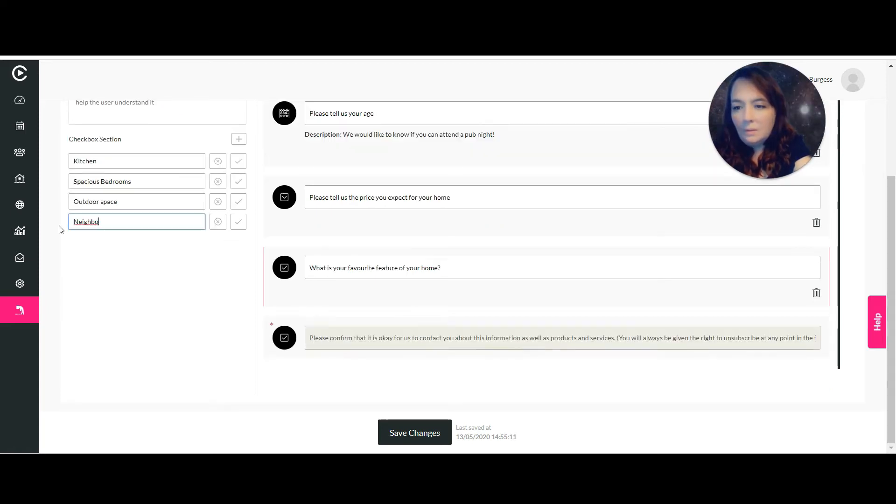
text(rs)
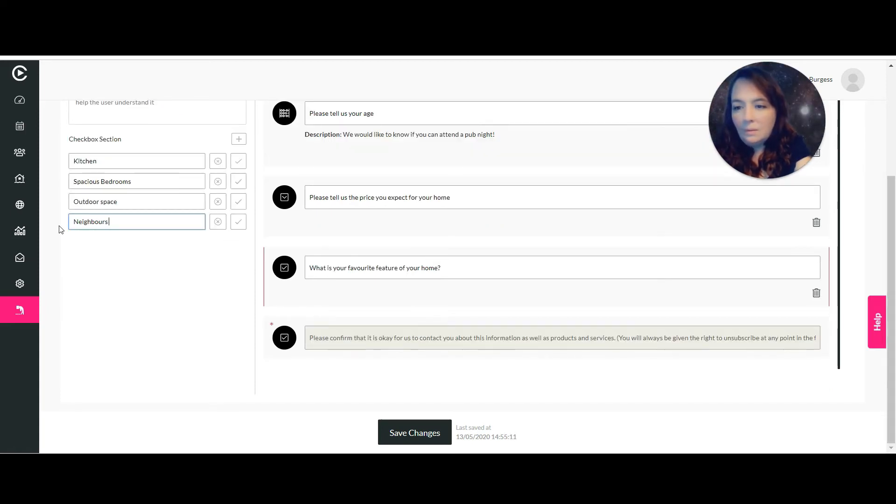
Add a 'Parking' checkbox option, then delete it again.
click(239, 139)
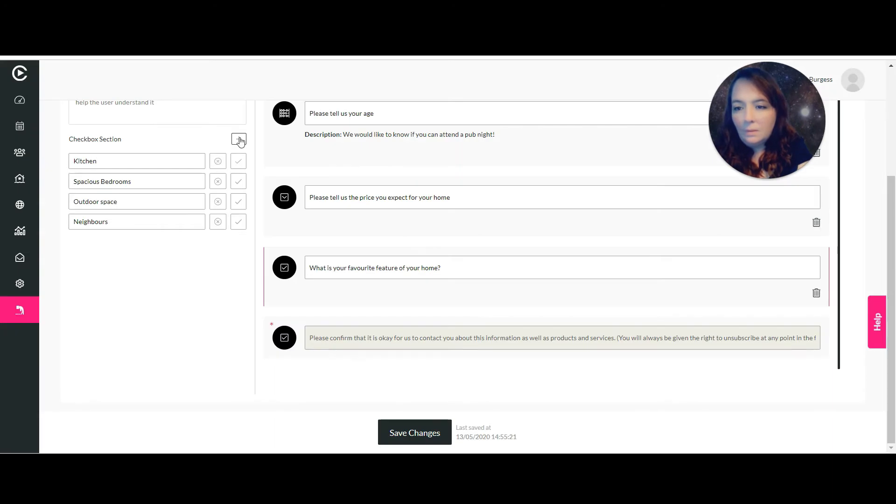
drag(132, 244, 39, 248)
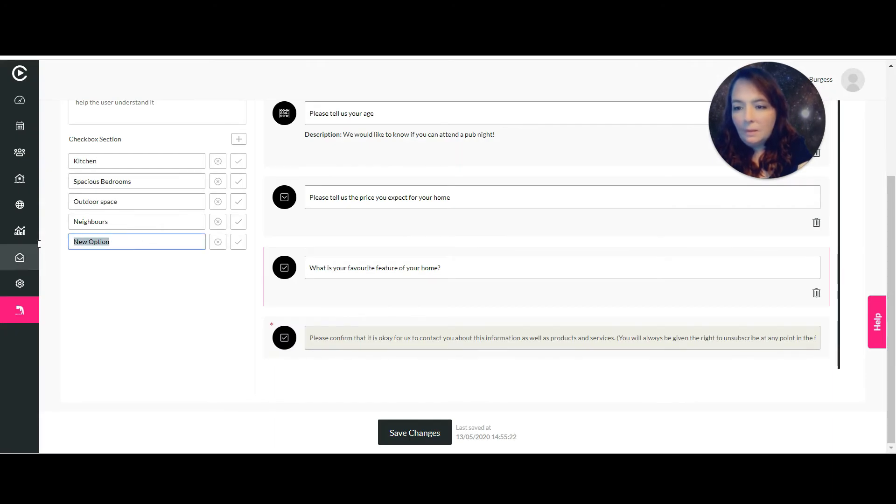
text(Parking)
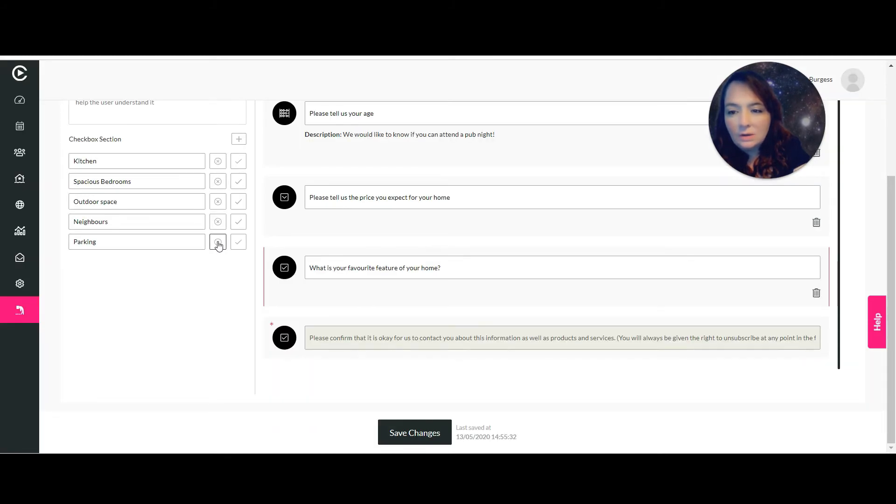
click(217, 242)
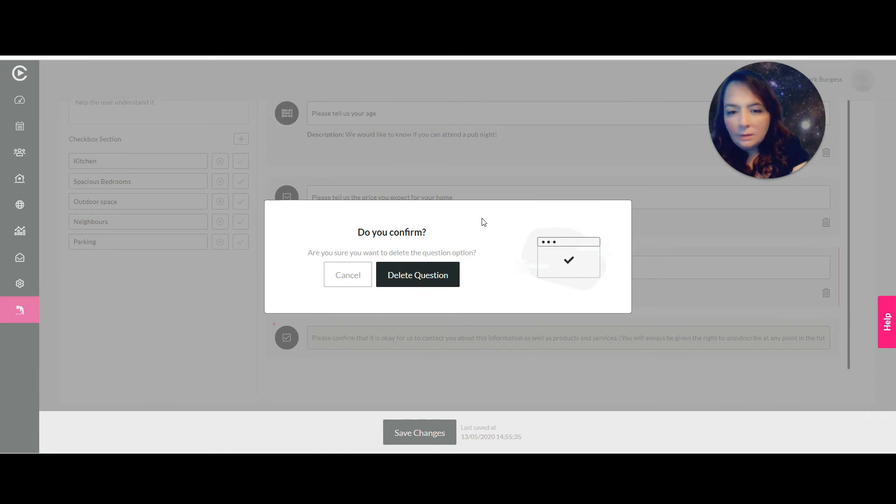
click(436, 281)
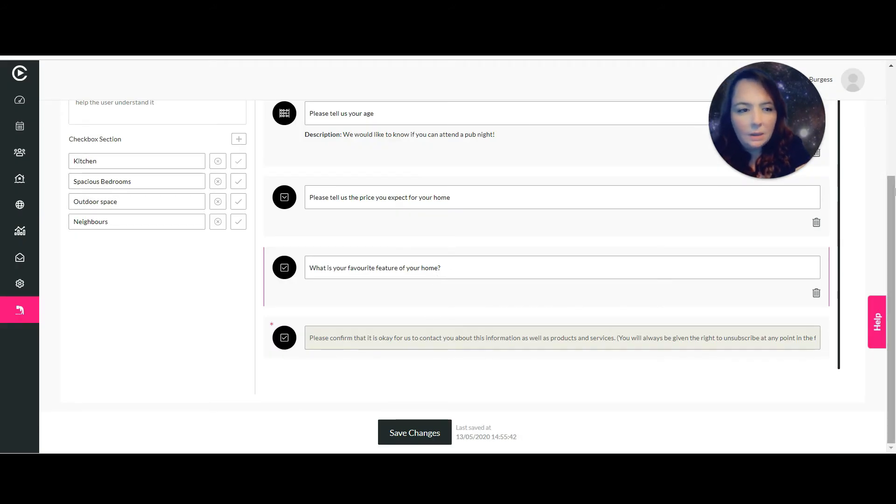
drag(894, 190, 895, 92)
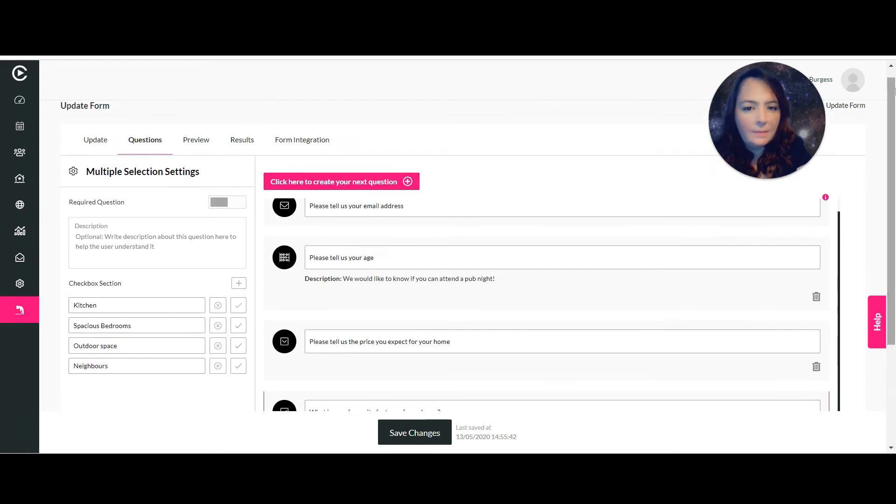
Add a date question worded 'What date are you available for a chat?'.
click(400, 181)
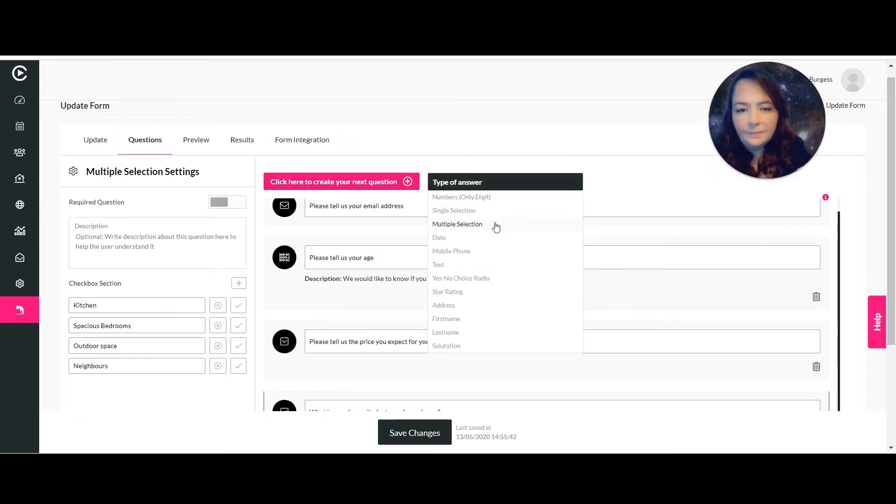
click(443, 239)
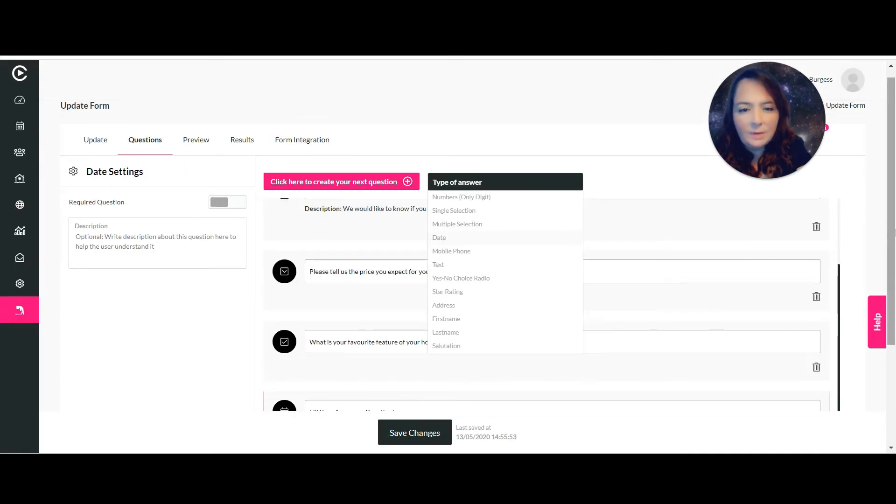
drag(893, 232, 892, 323)
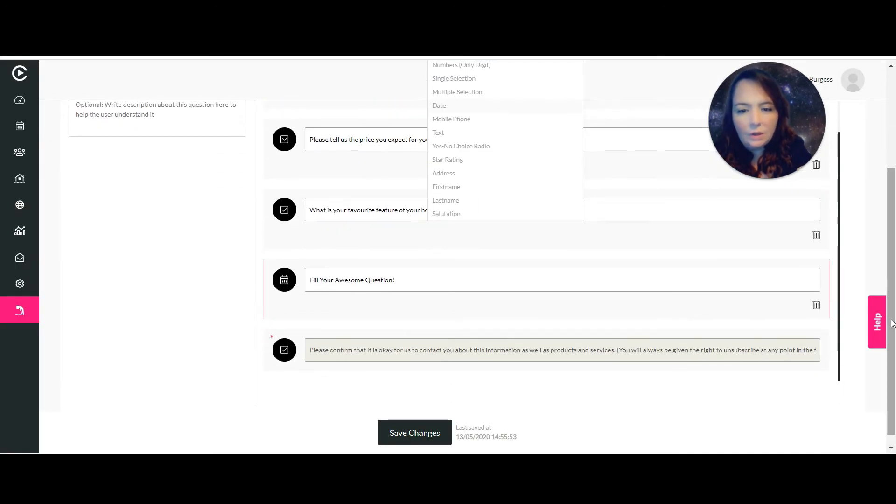
click(600, 277)
triple_click(367, 285)
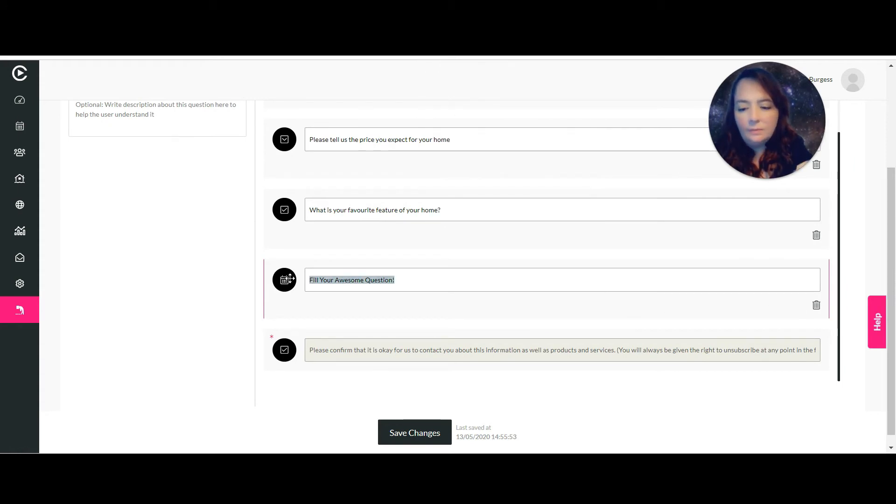
text(Wh)
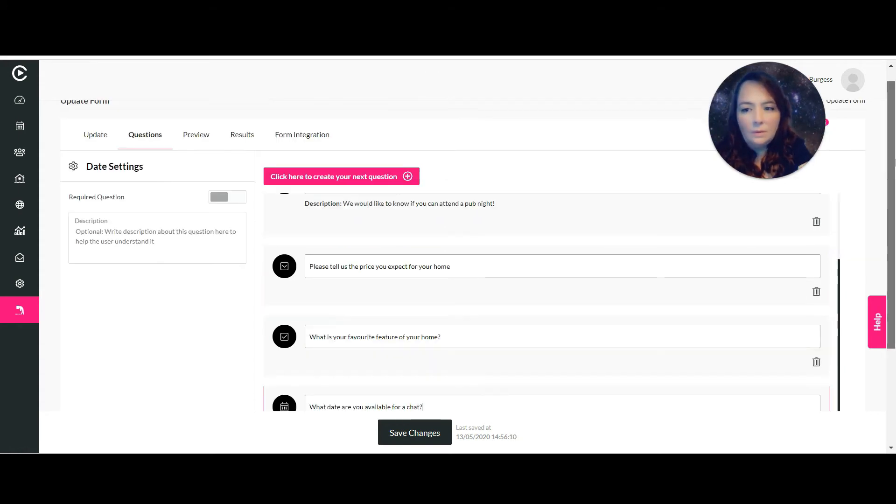
scroll(476, 236, up, 1)
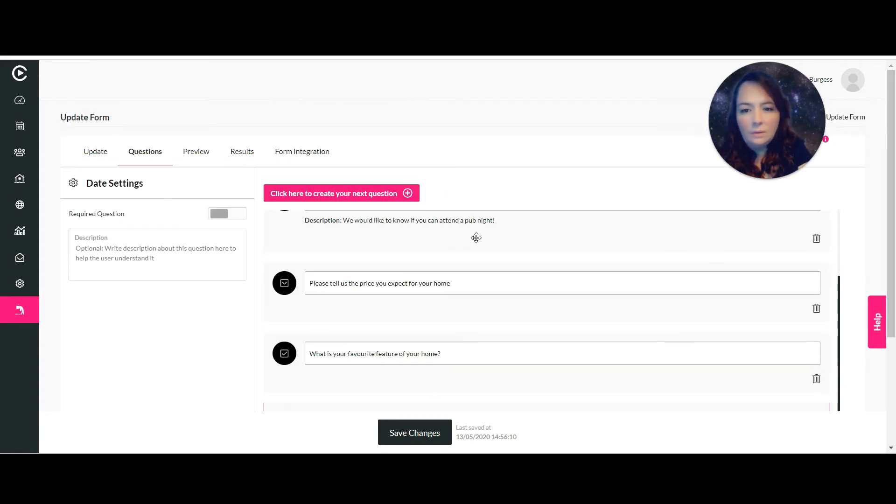
Add a mobile phone question with an example phone number as its placeholder.
click(407, 194)
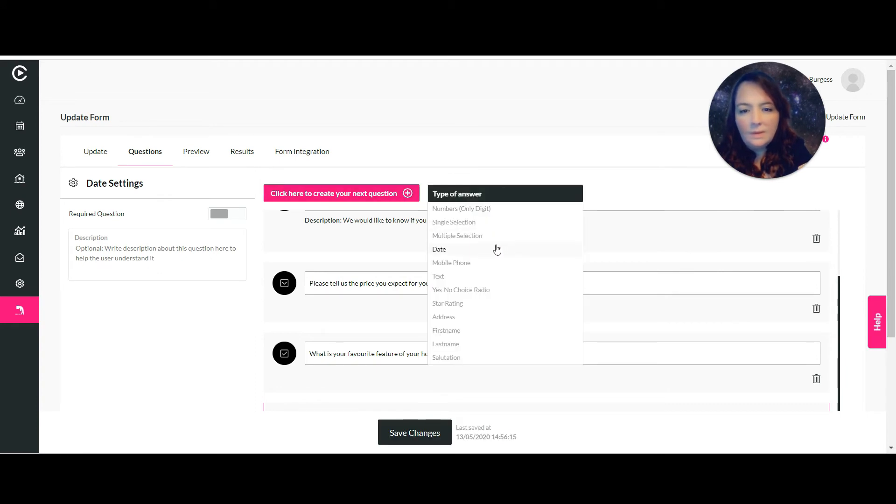
click(457, 264)
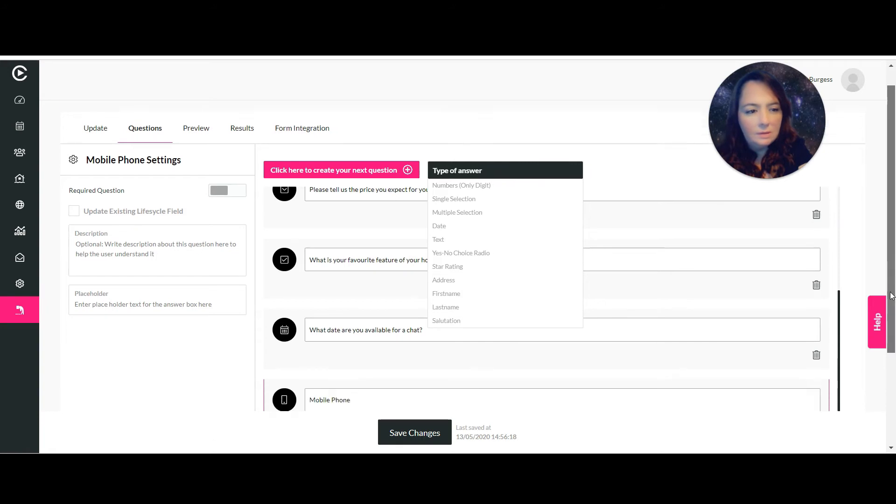
scroll(486, 292, down, 3)
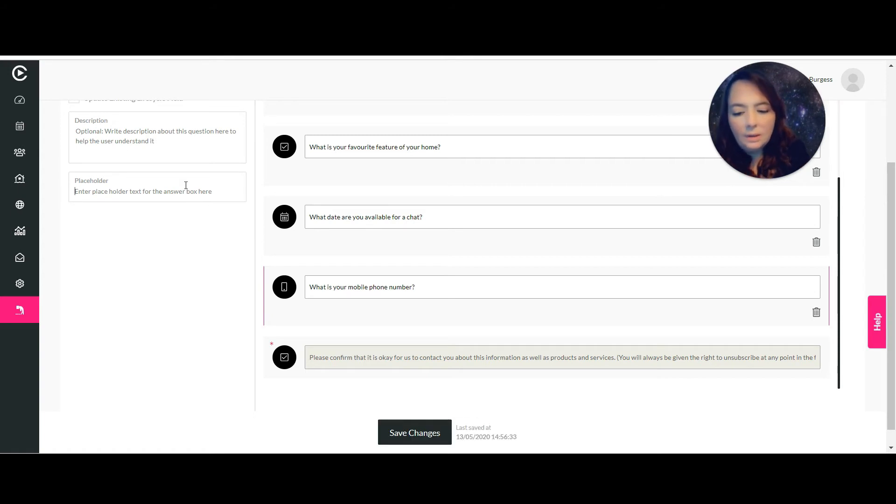
text(ie 0)
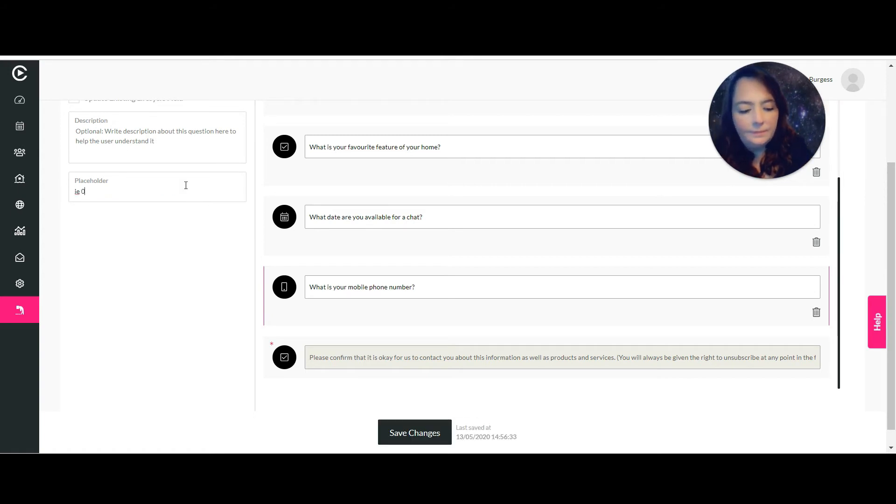
text(7777 777 77)
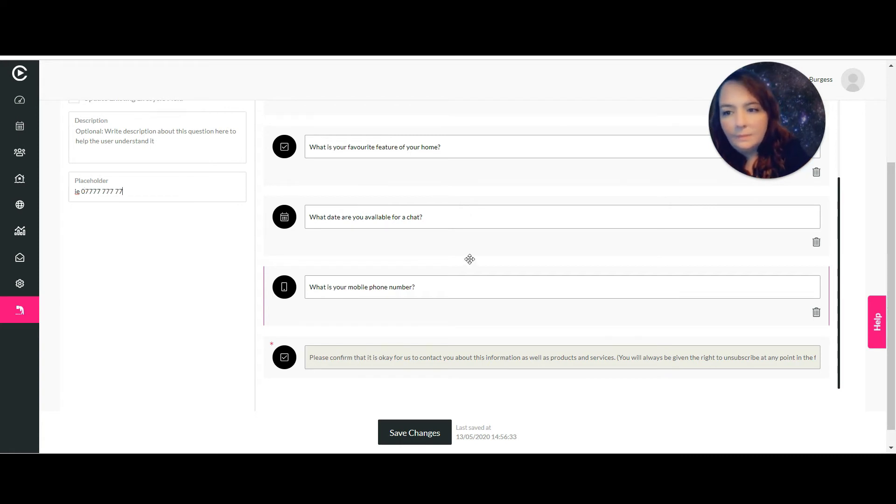
scroll(894, 208, up, 2)
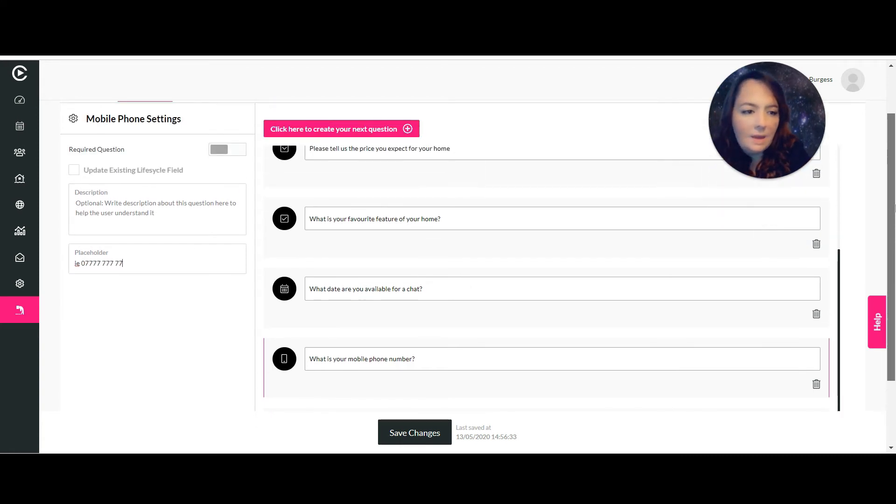
scroll(894, 208, up, 2)
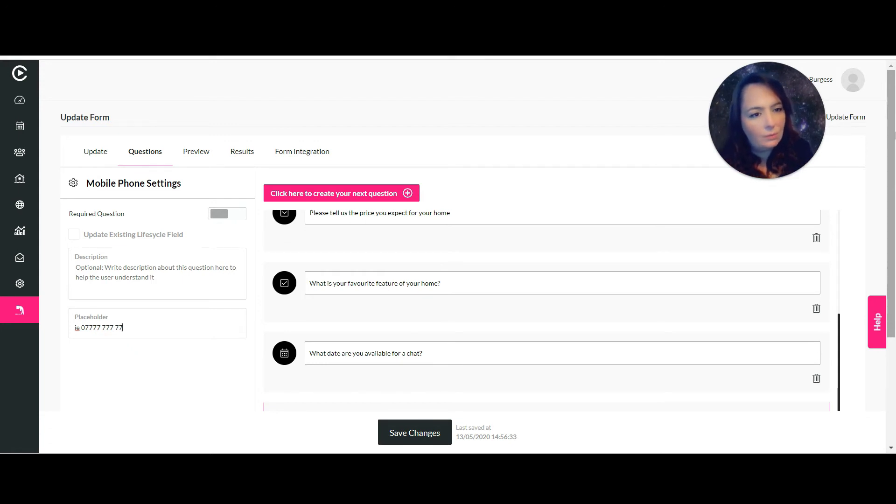
Add a free-text question reading 'How did you find out about us?' below the phone question.
click(385, 194)
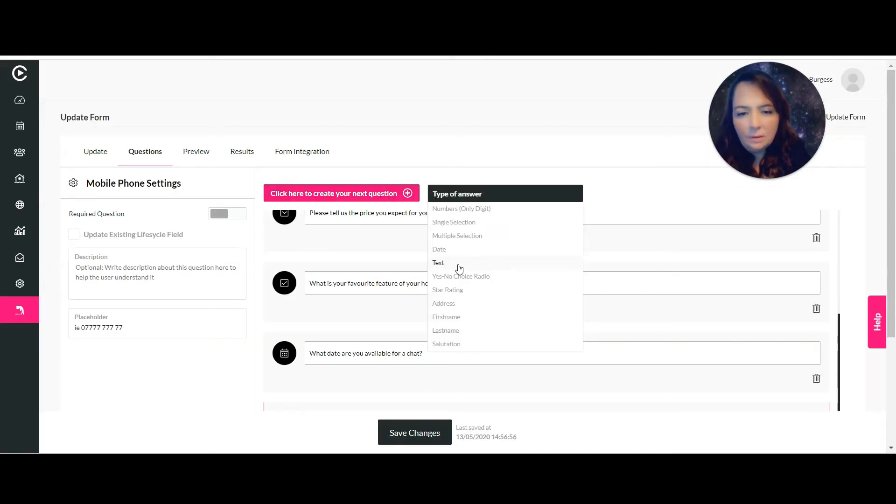
click(458, 264)
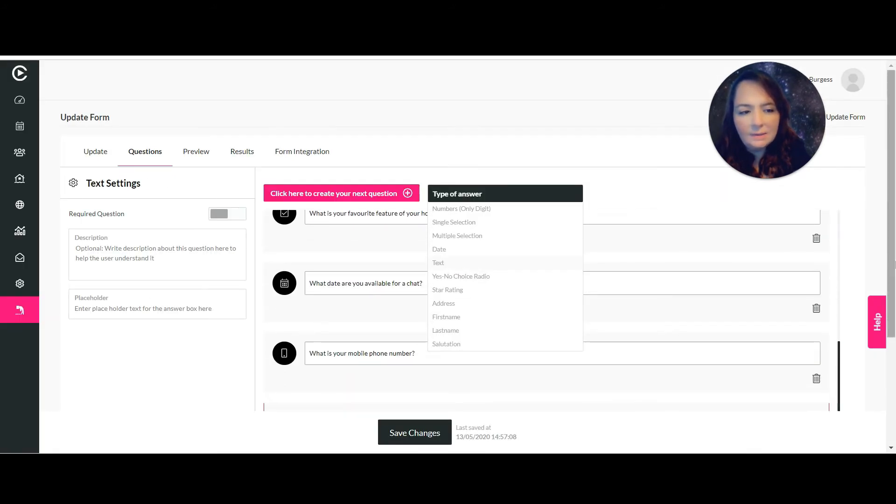
drag(890, 263, 891, 340)
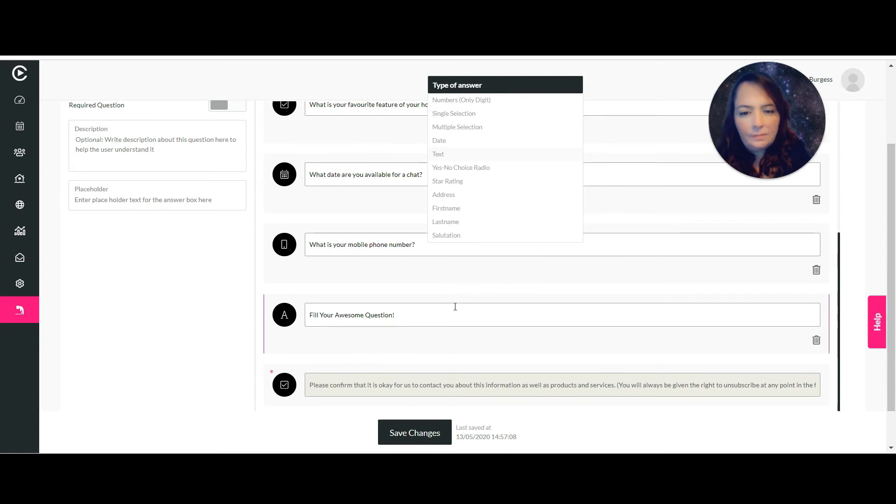
drag(455, 307, 263, 309)
text(Ho)
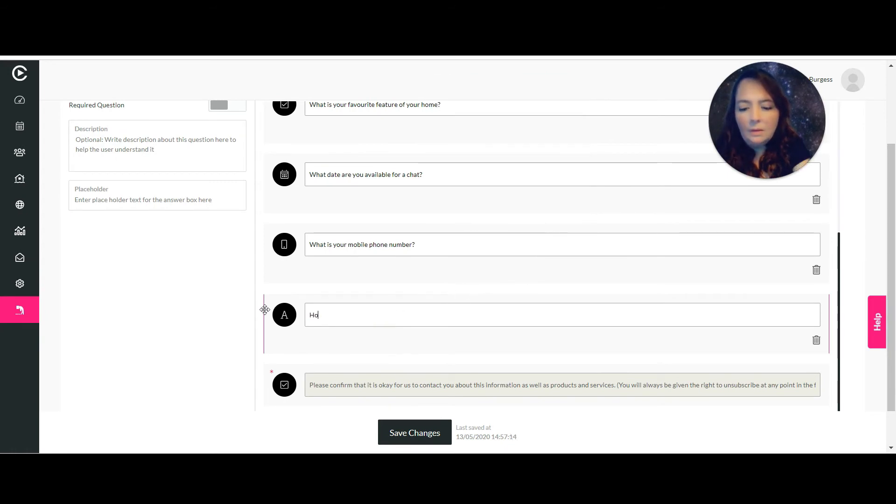
text(w did you find out about us?)
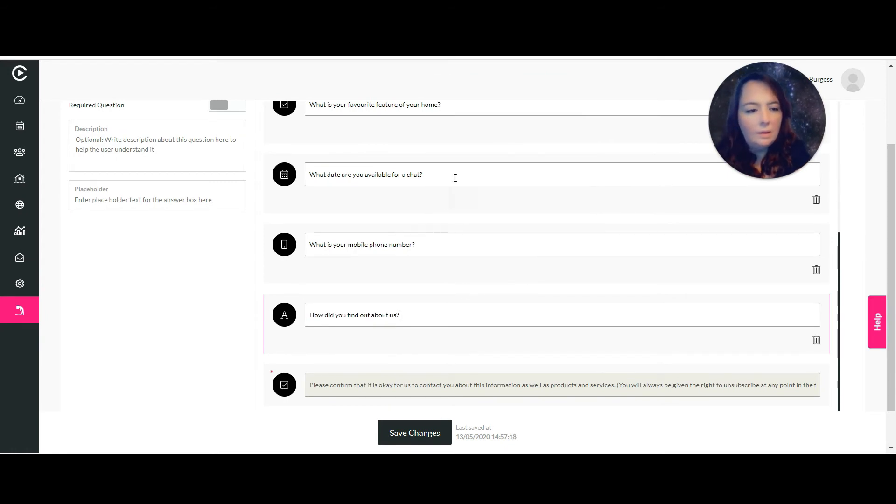
scroll(345, 173, up, 3)
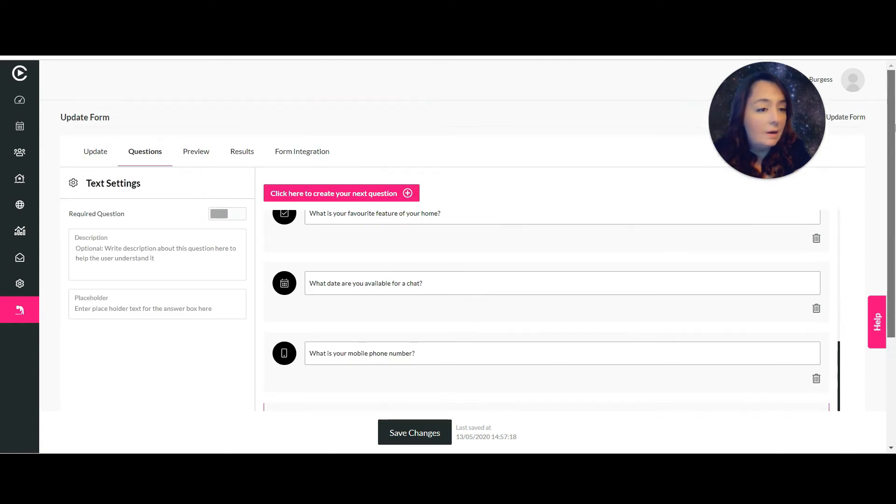
Add a yes/no choice question worded 'Do you like spring?'.
click(369, 194)
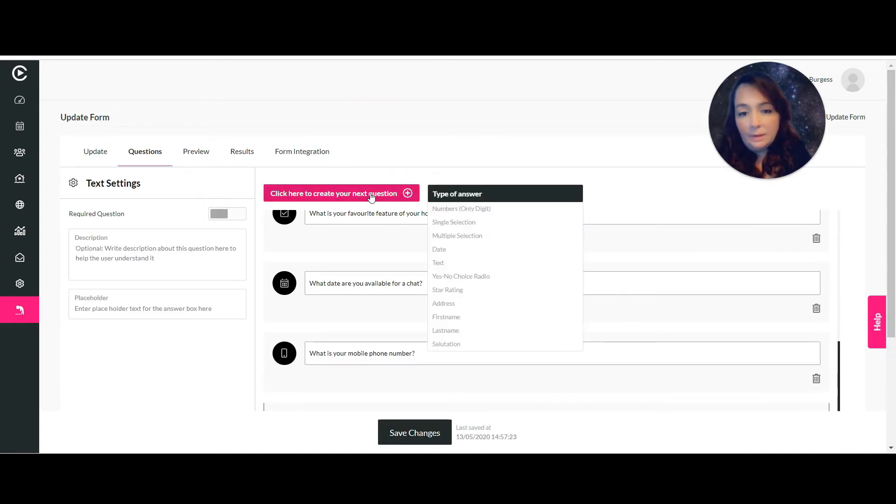
click(464, 277)
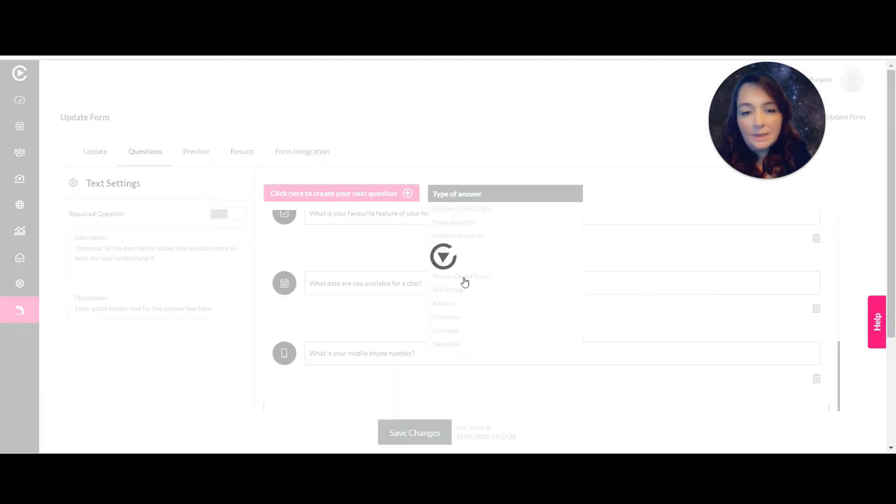
drag(895, 258, 894, 366)
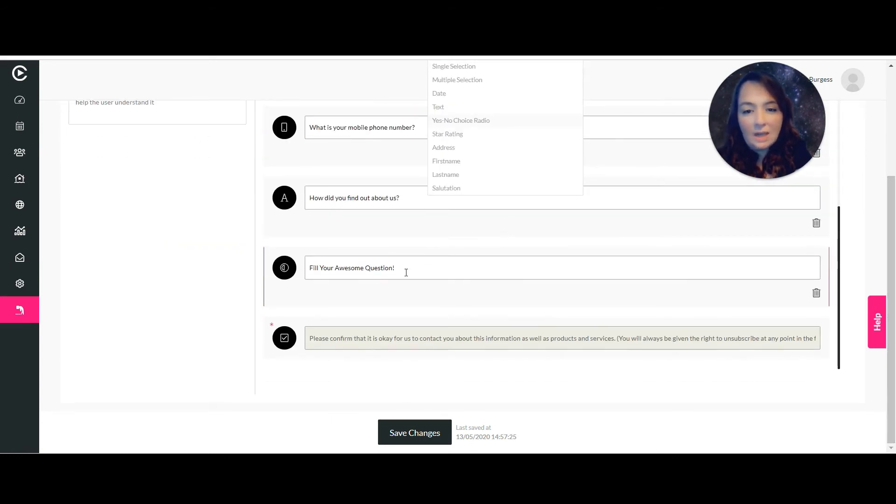
drag(406, 271, 266, 262)
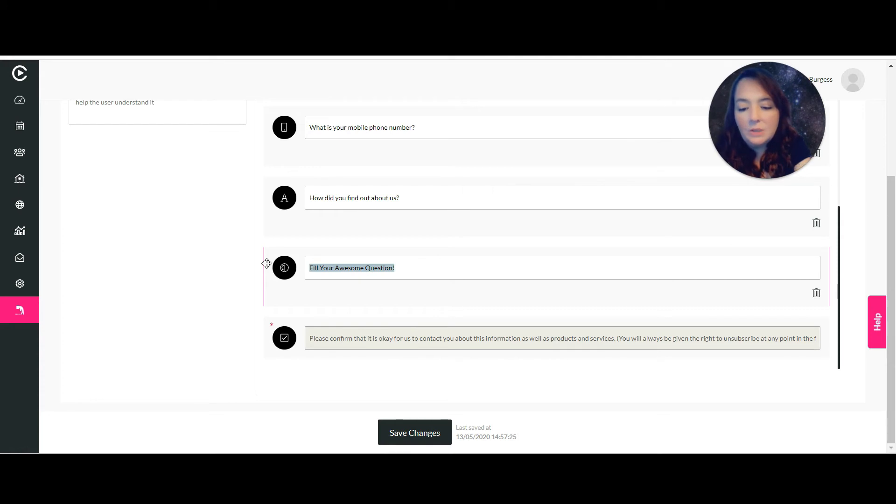
text(Do you)
scroll(425, 210, up, 3)
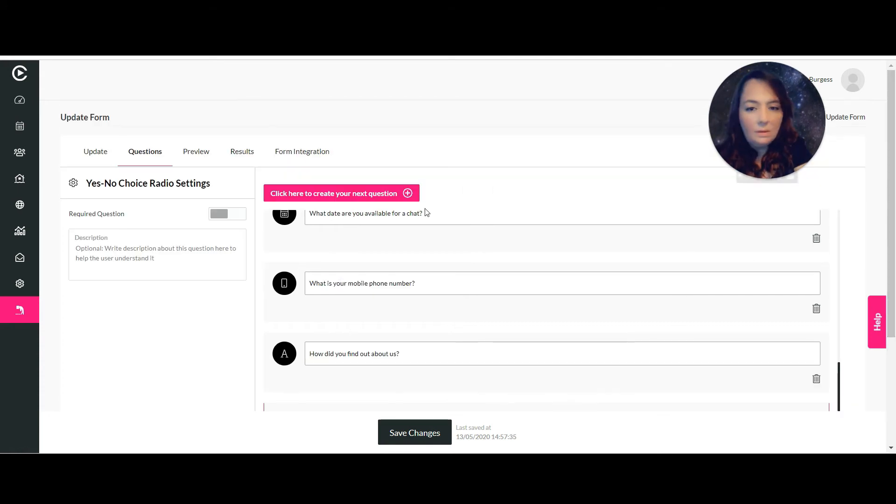
Add a star rating question, 'How do you rate our service so far?'.
click(394, 193)
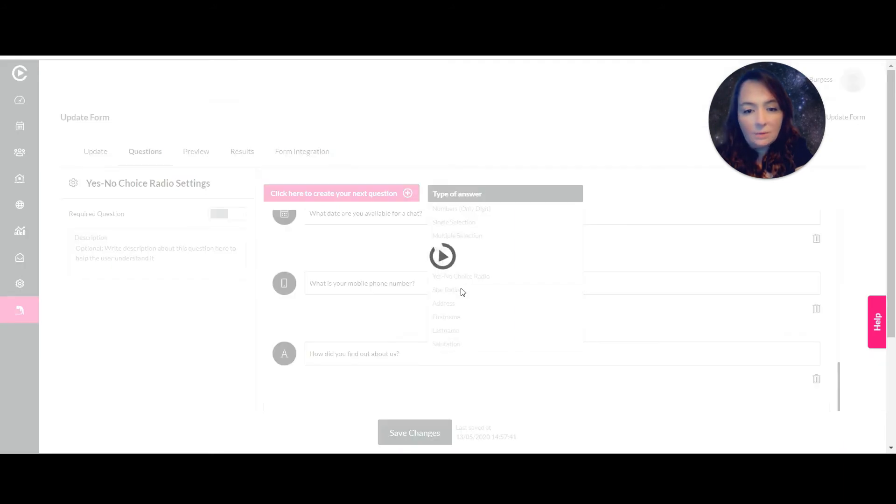
click(462, 290)
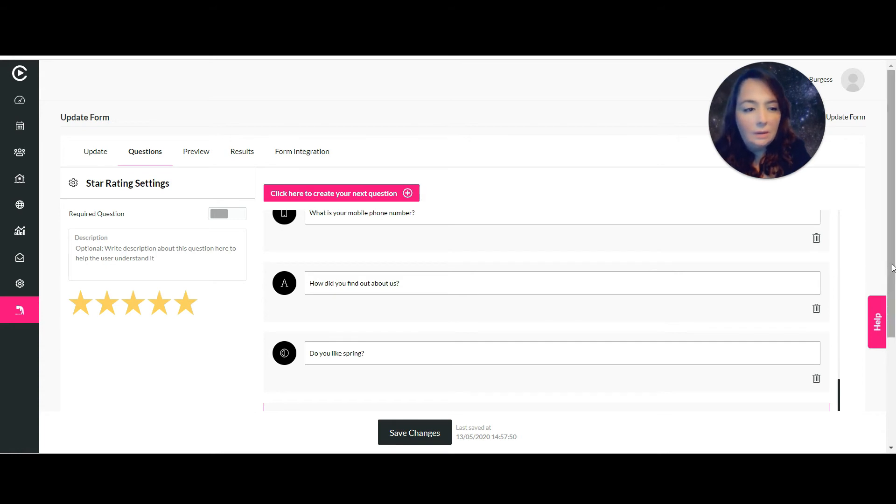
drag(890, 269, 888, 306)
scroll(888, 306, down, 2)
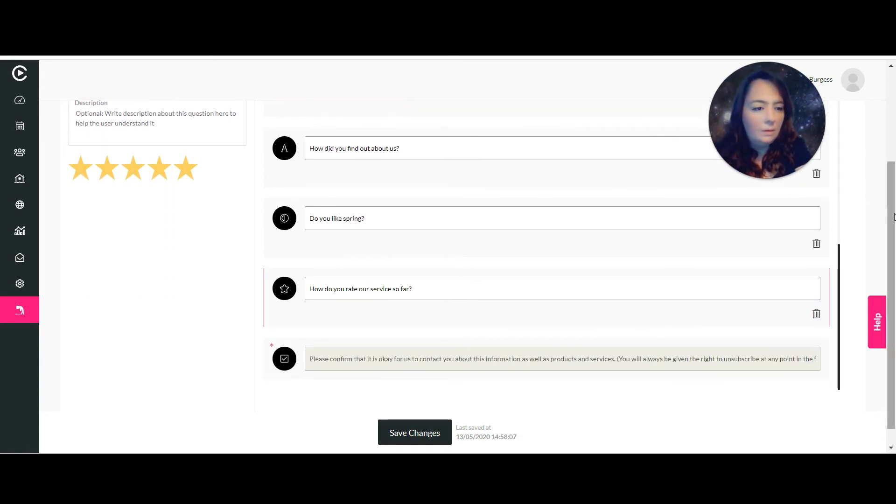
scroll(892, 217, up, 3)
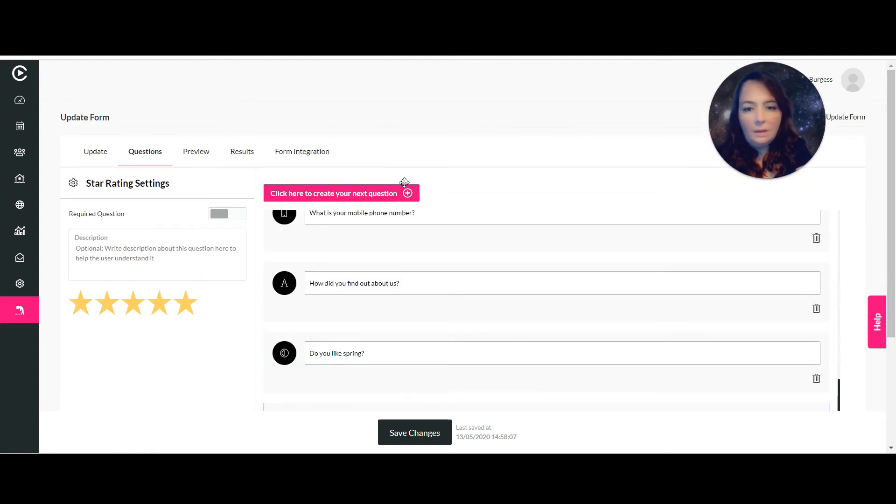
Add an Address question to the form.
click(407, 194)
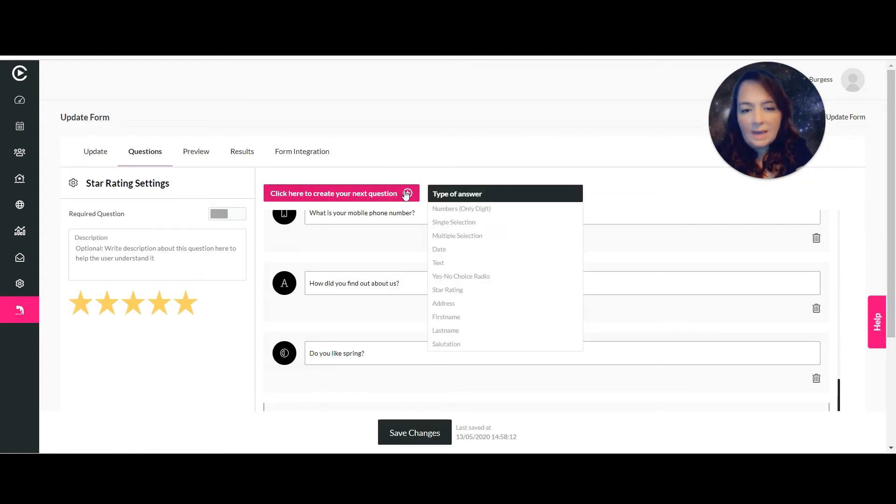
click(470, 304)
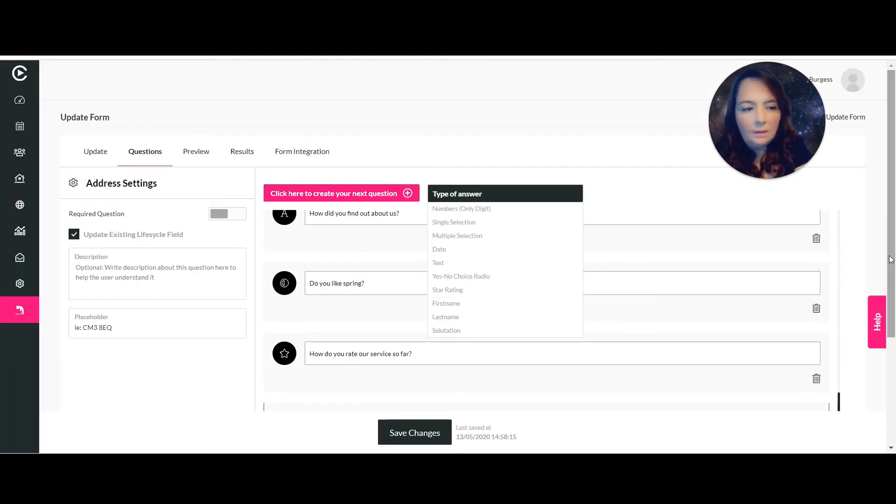
drag(891, 265, 890, 330)
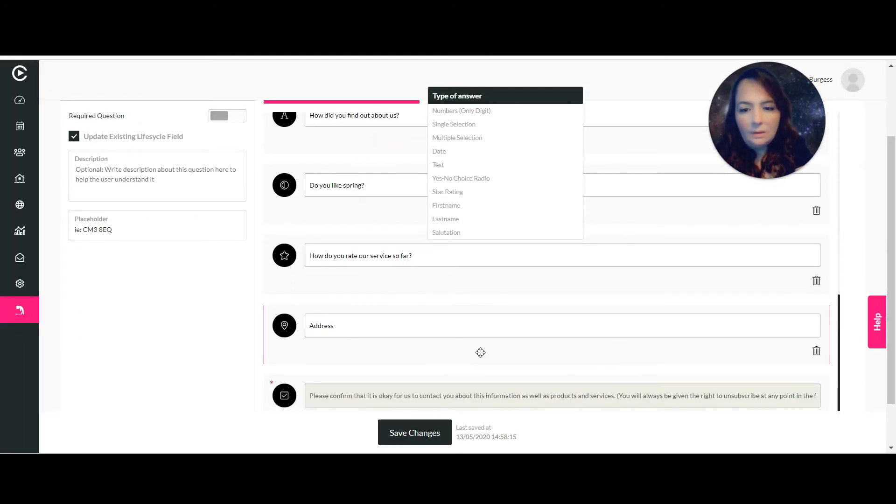
click(450, 323)
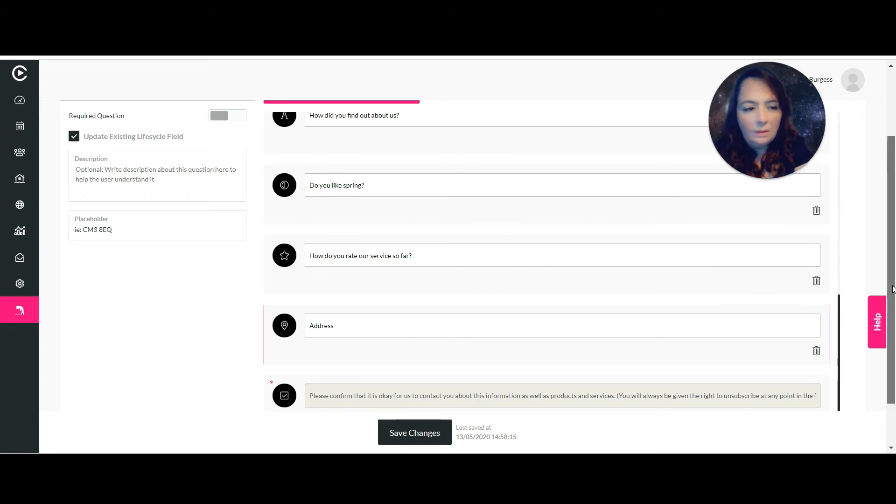
drag(893, 292, 893, 226)
Add Firstname, Lastname and Salutation questions in turn.
click(383, 194)
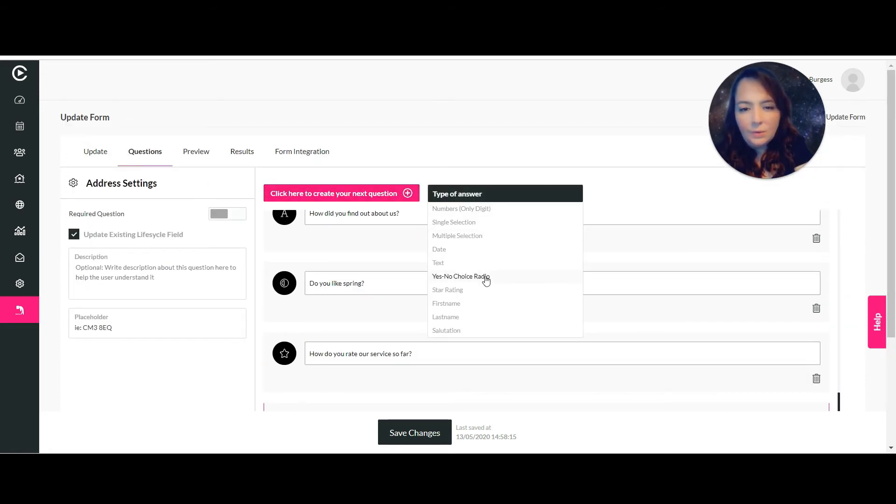
click(456, 305)
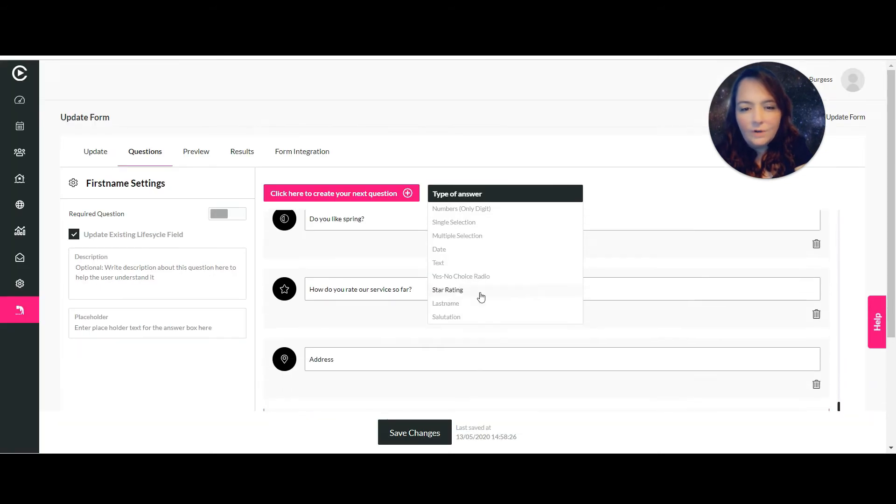
click(407, 194)
click(407, 195)
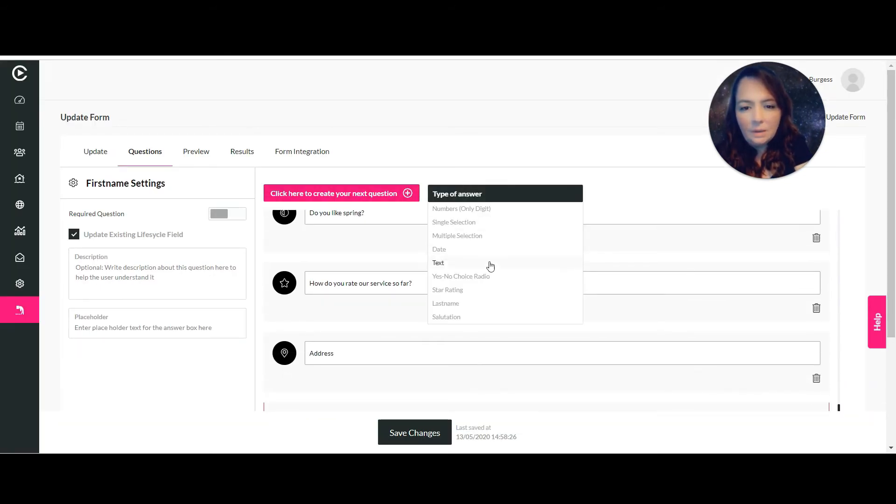
click(446, 304)
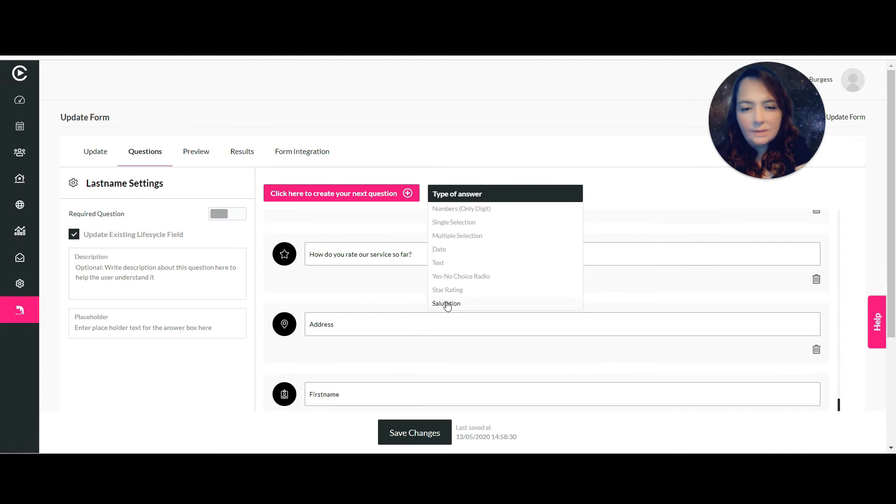
click(405, 195)
click(405, 195)
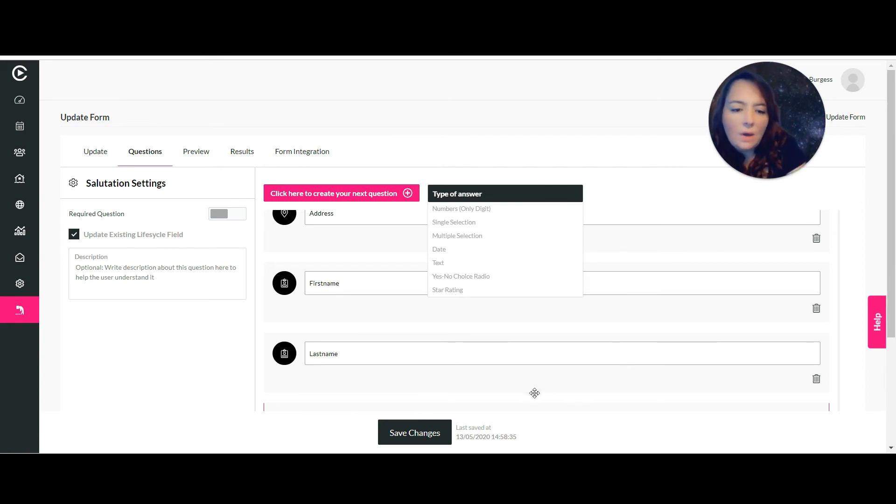
Drag Salutation up between Address and Firstname, then select its card.
drag(526, 406, 483, 256)
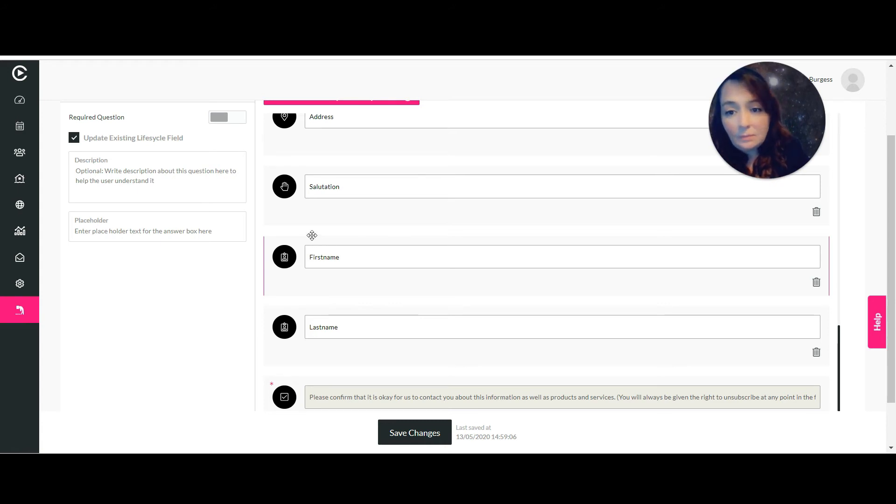
click(305, 217)
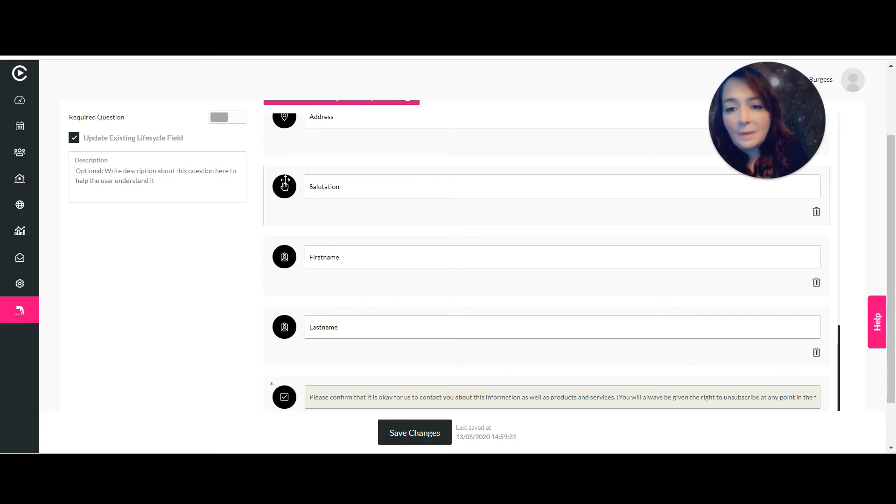
Mark Salutation, Firstname and Lastname as required questions and save the form.
click(228, 118)
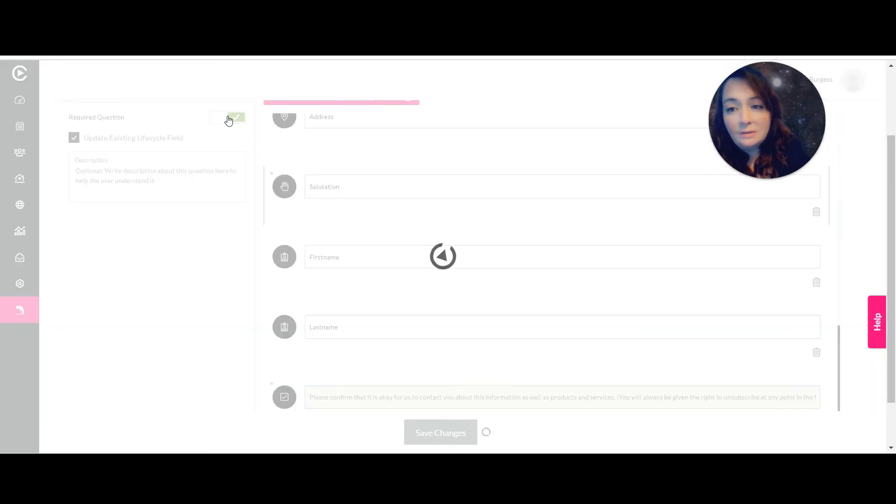
click(299, 278)
click(219, 117)
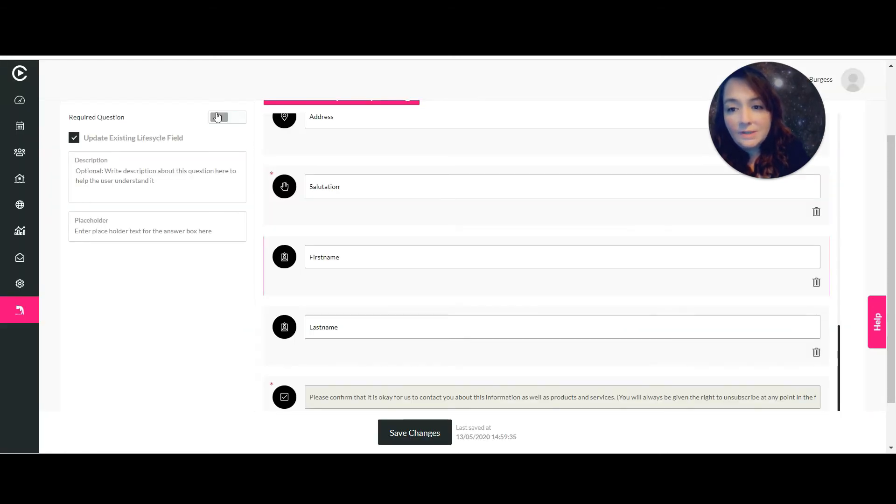
click(302, 346)
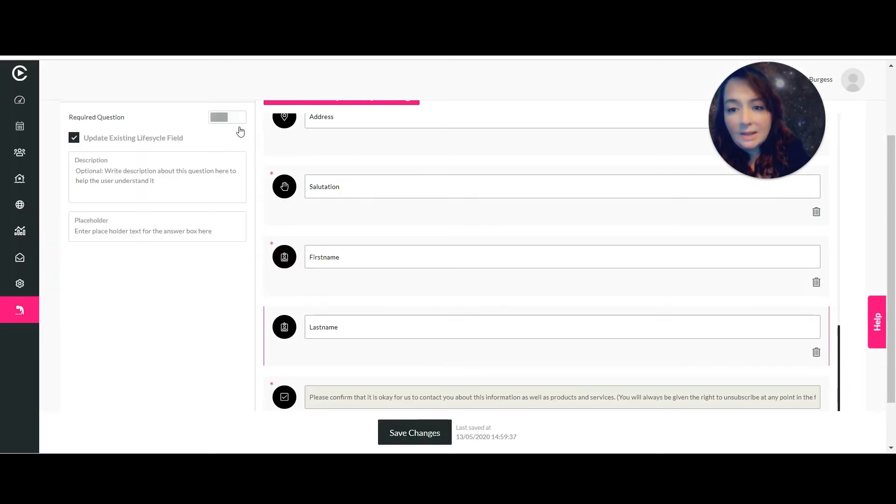
click(229, 121)
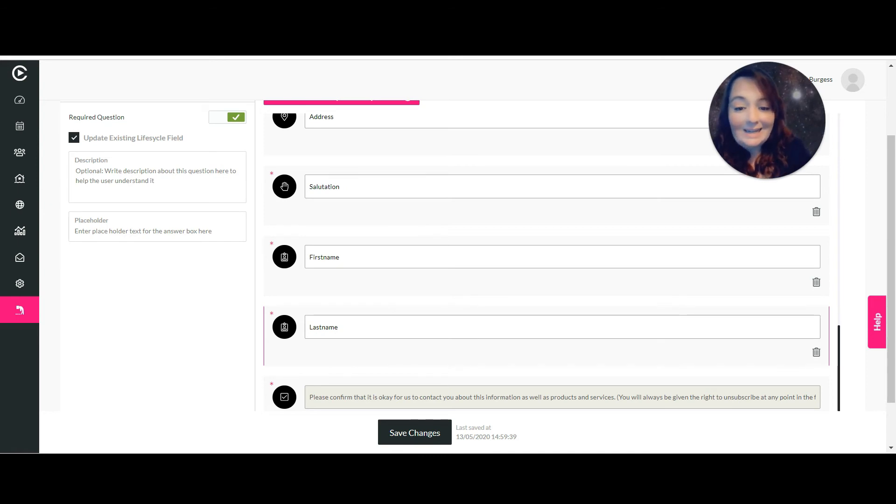
click(435, 441)
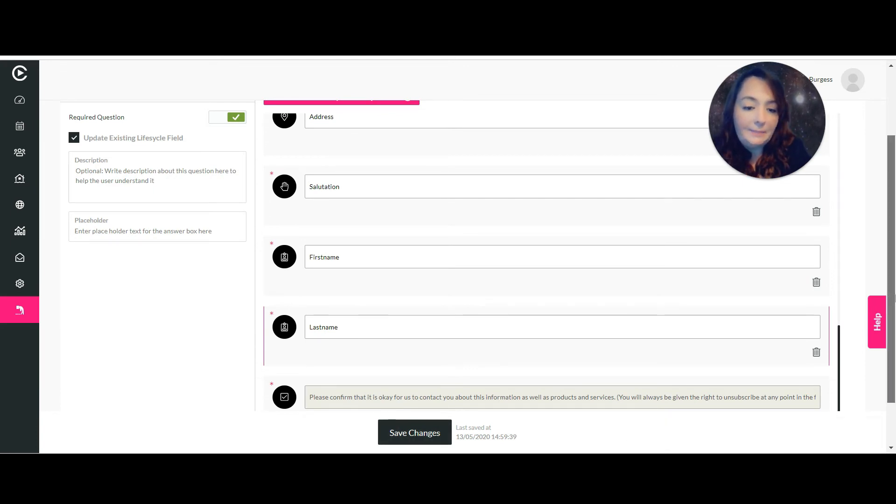
drag(894, 299, 894, 227)
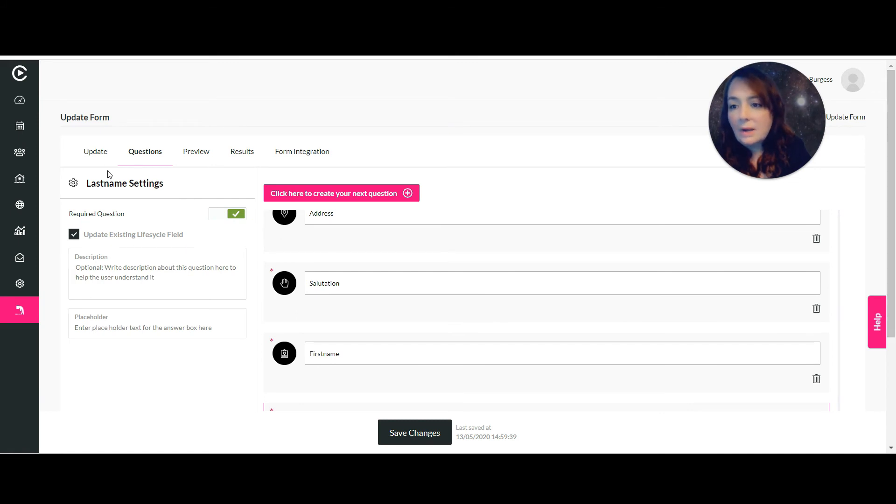
Start the form preview, entering an email address and age 28.
click(195, 153)
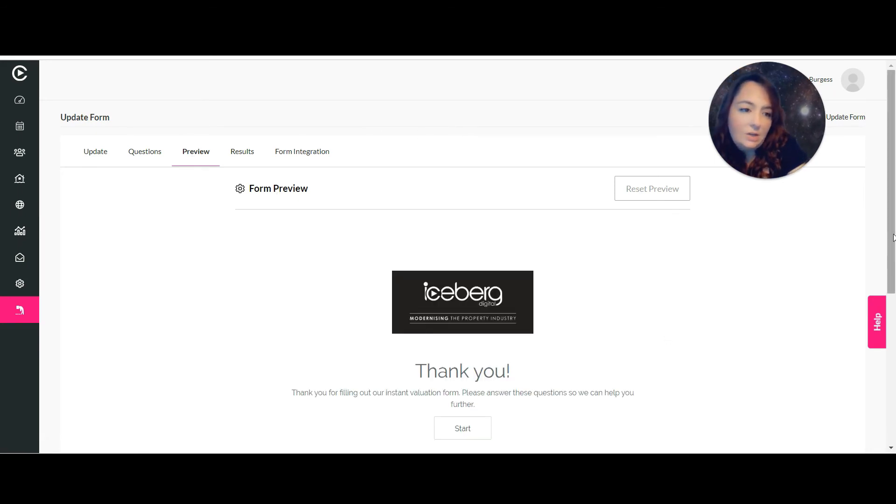
drag(893, 238, 892, 283)
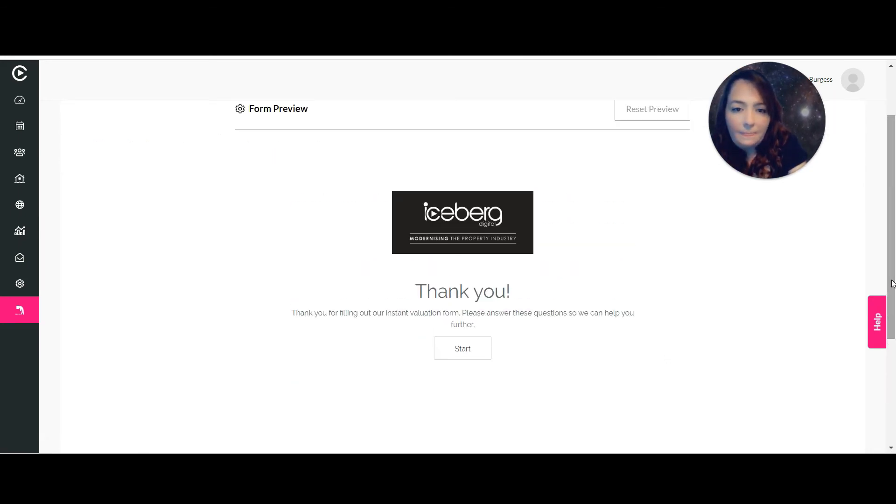
click(455, 349)
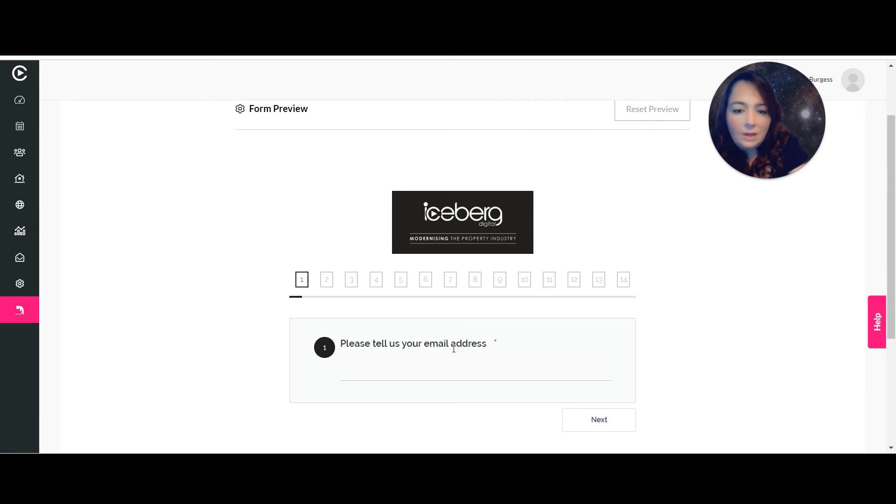
click(447, 372)
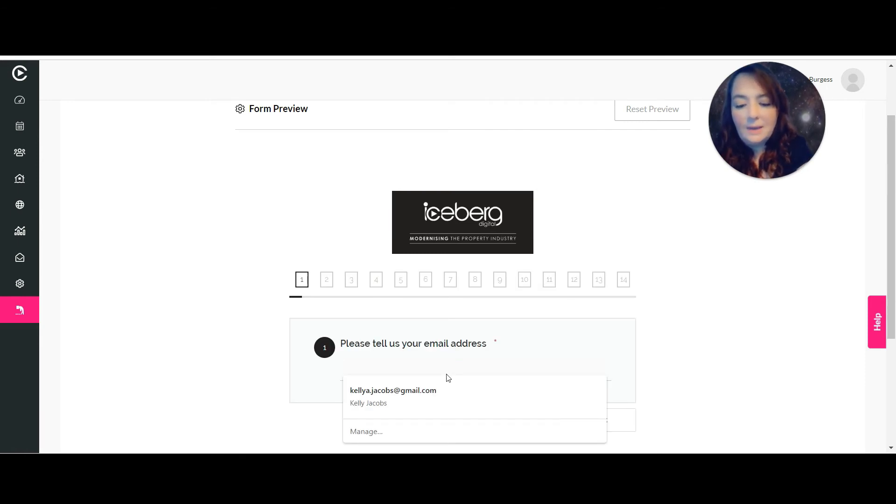
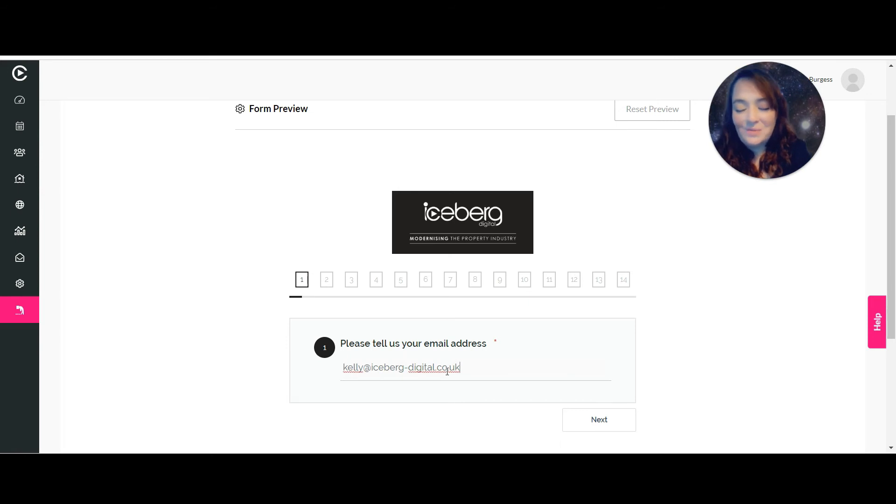
click(620, 418)
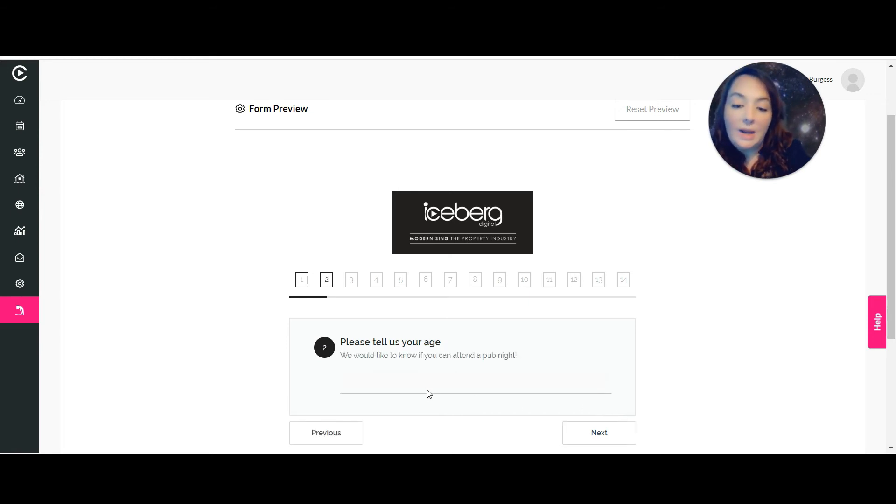
click(427, 376)
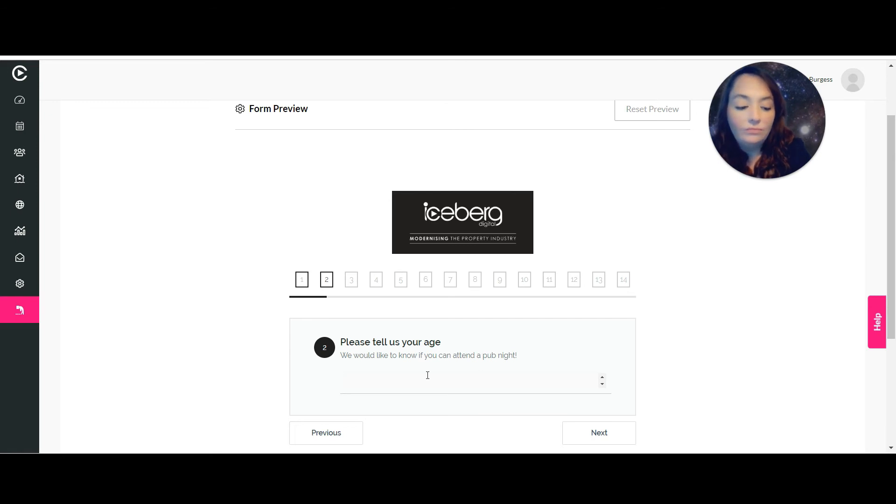
text(28)
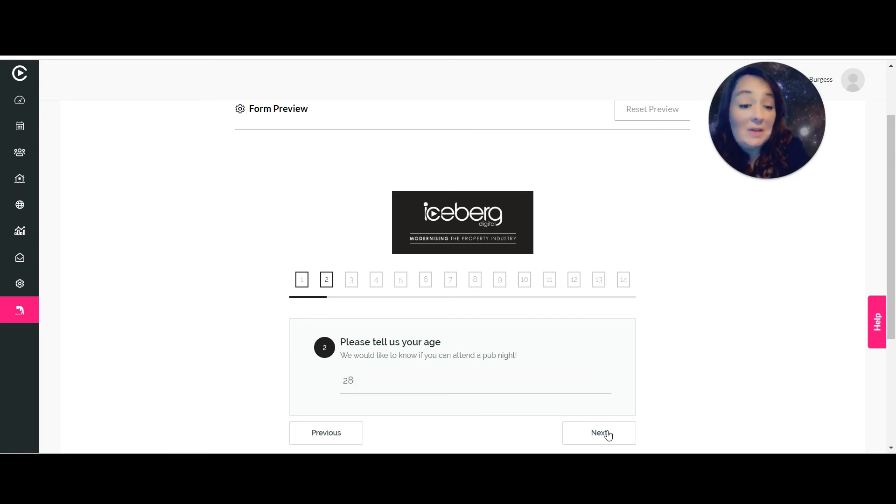
click(608, 435)
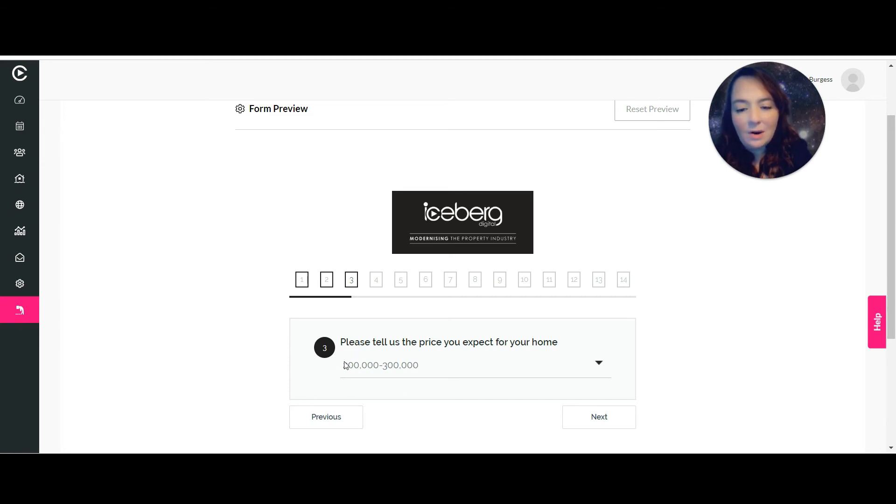
Answer 300,000-350,000 price range, Spacious Bedrooms and Kitchen, and chat date 13 May 2020.
click(600, 366)
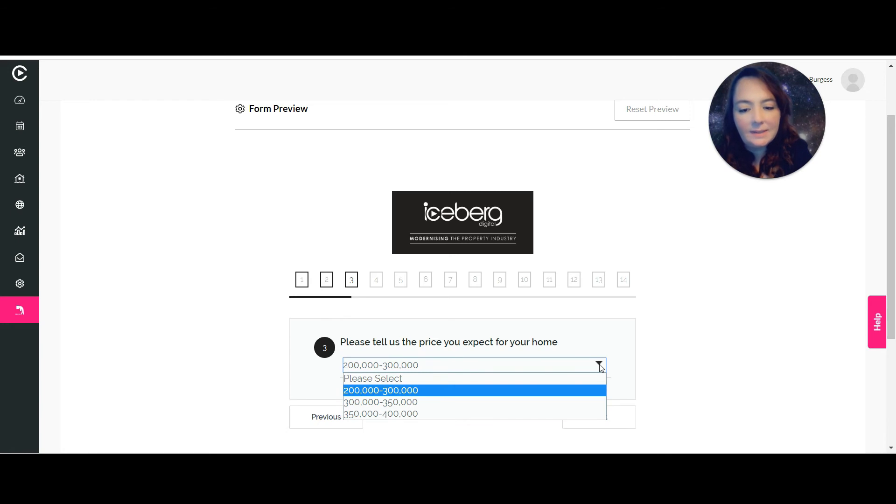
click(472, 401)
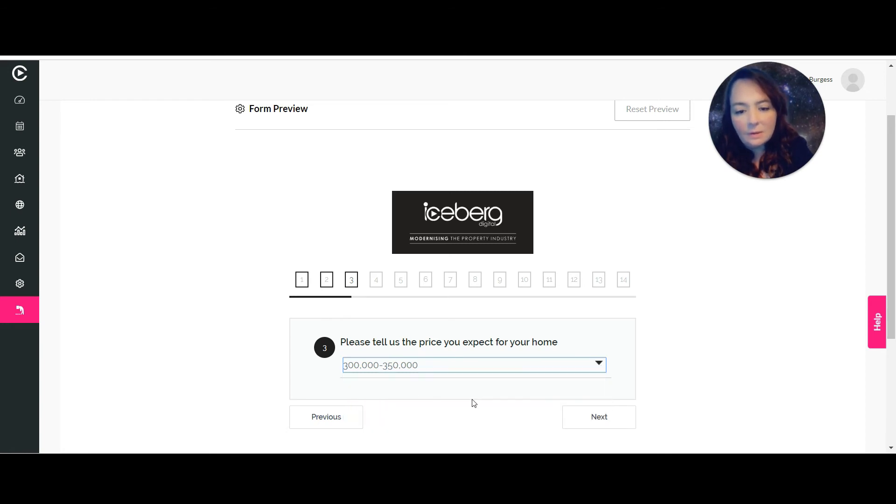
click(577, 419)
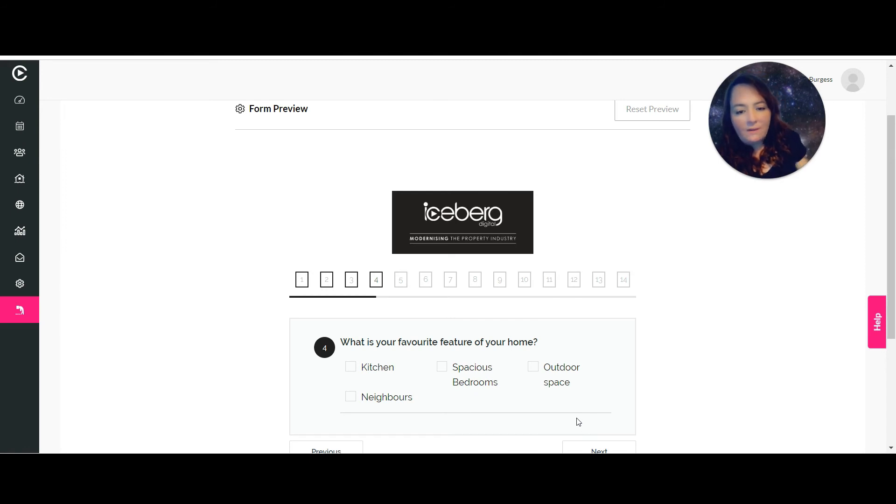
click(441, 367)
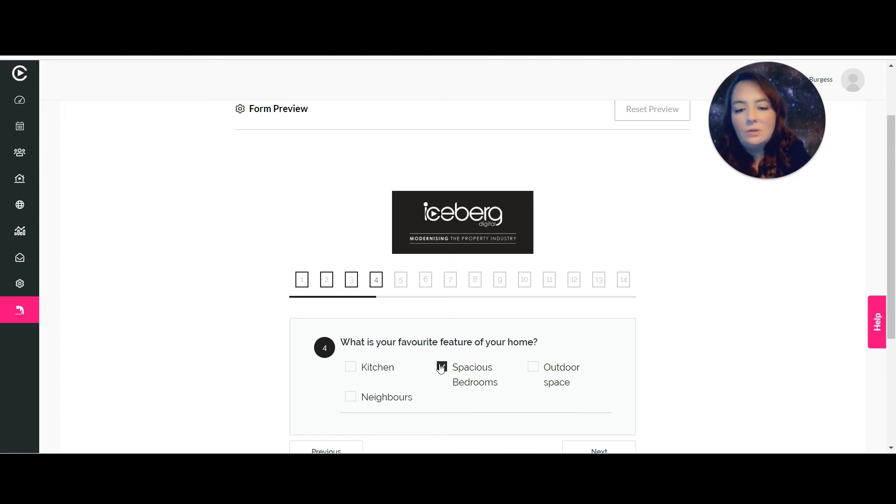
click(351, 367)
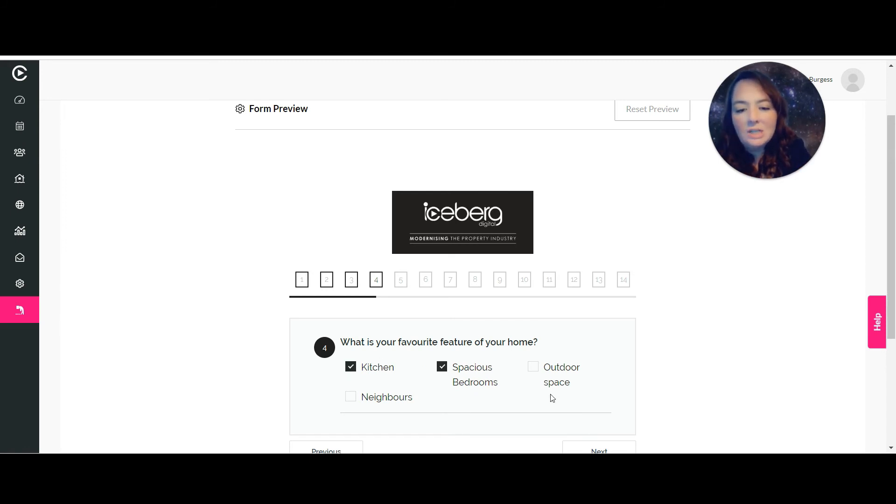
click(597, 450)
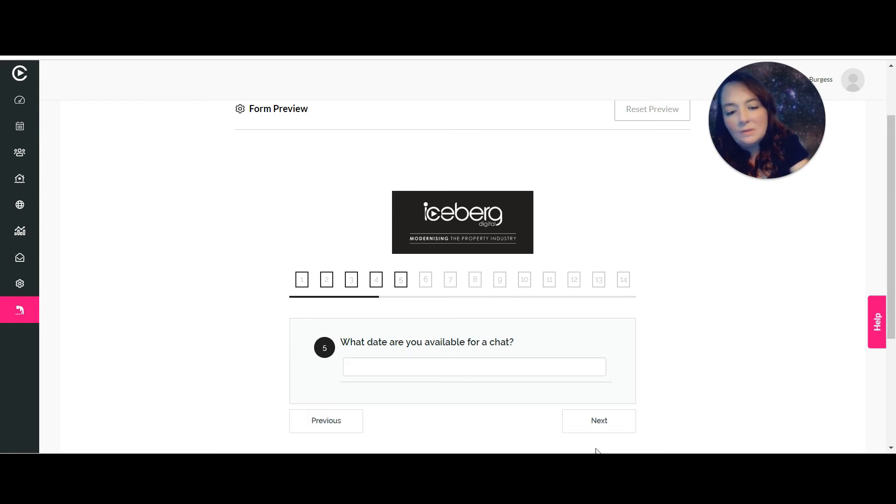
click(501, 366)
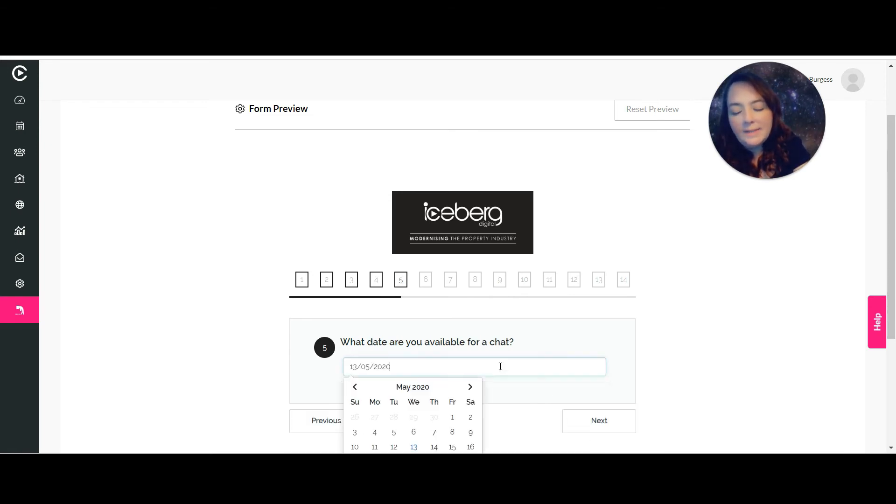
click(412, 447)
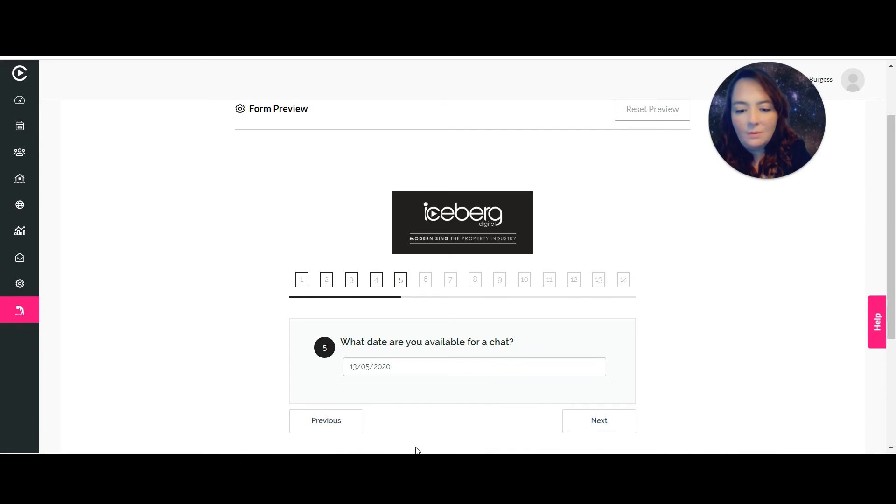
click(609, 421)
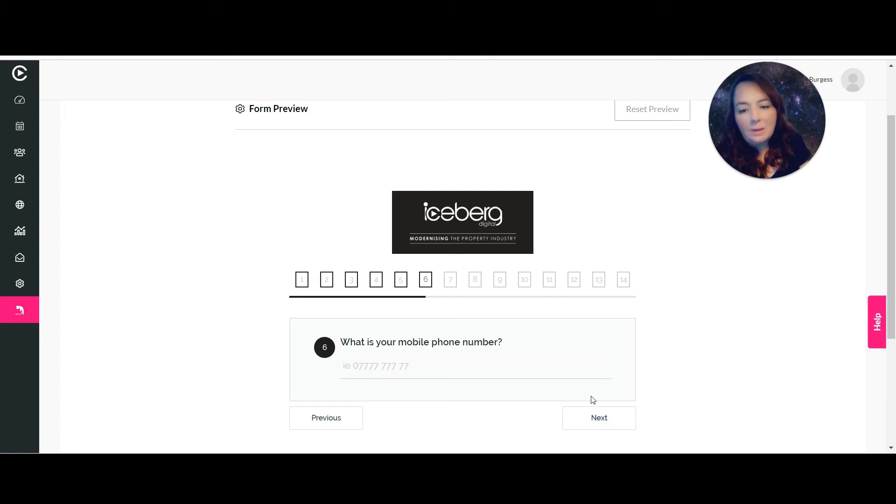
Enter a mobile number and 'from Iceberg of course :)', reaching question 8.
click(402, 366)
text(0)
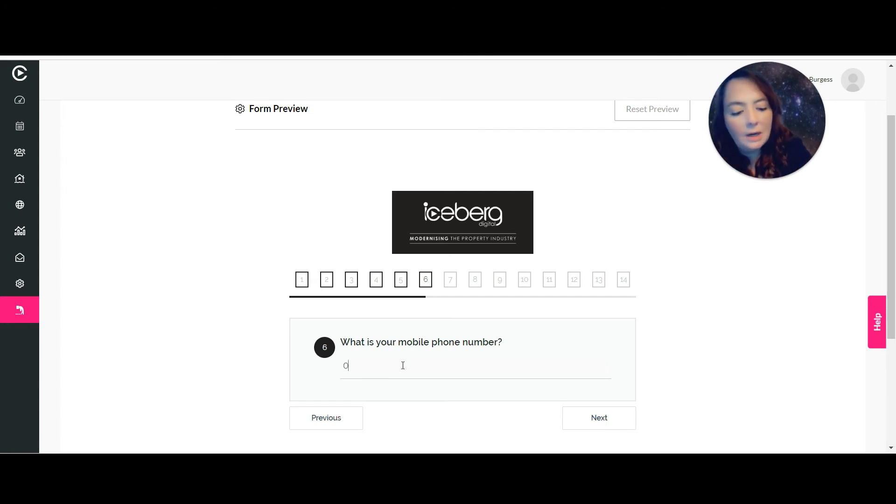
text(777777777)
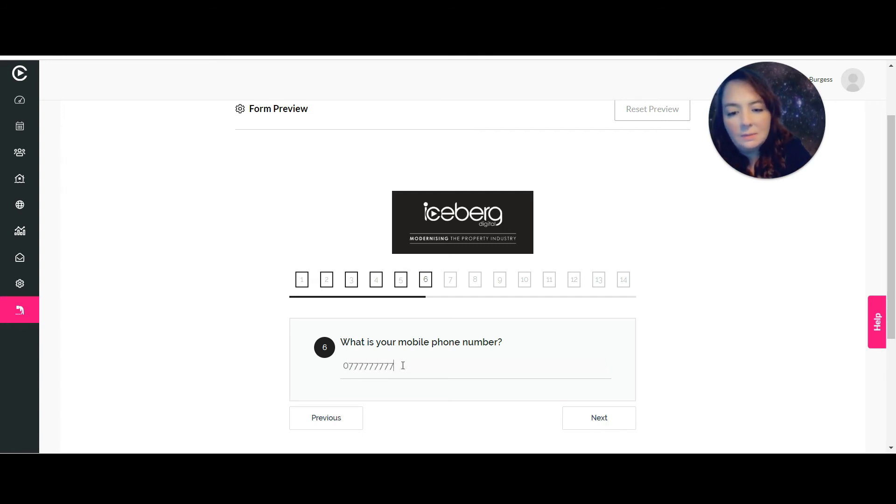
click(592, 419)
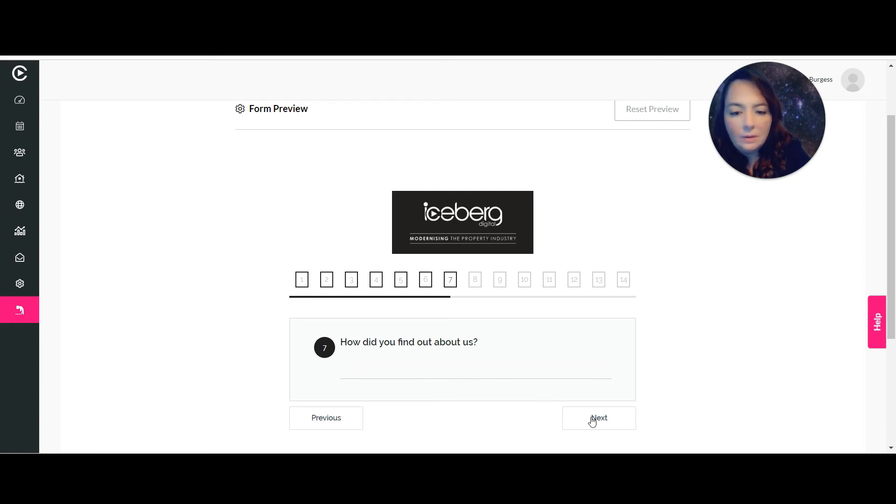
click(514, 362)
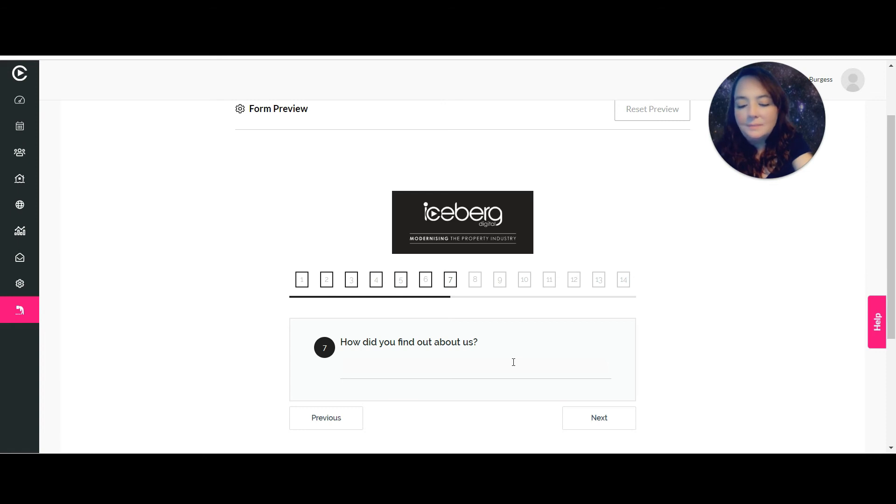
text(from Iceberg of course :))
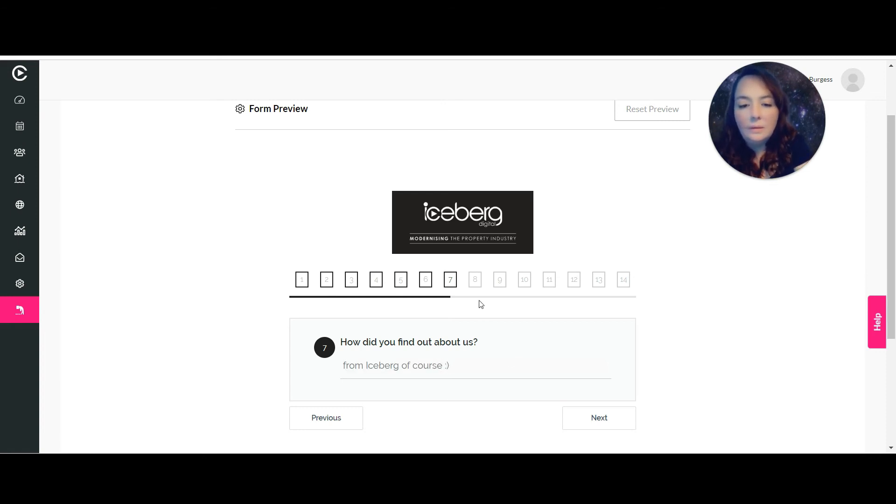
click(606, 423)
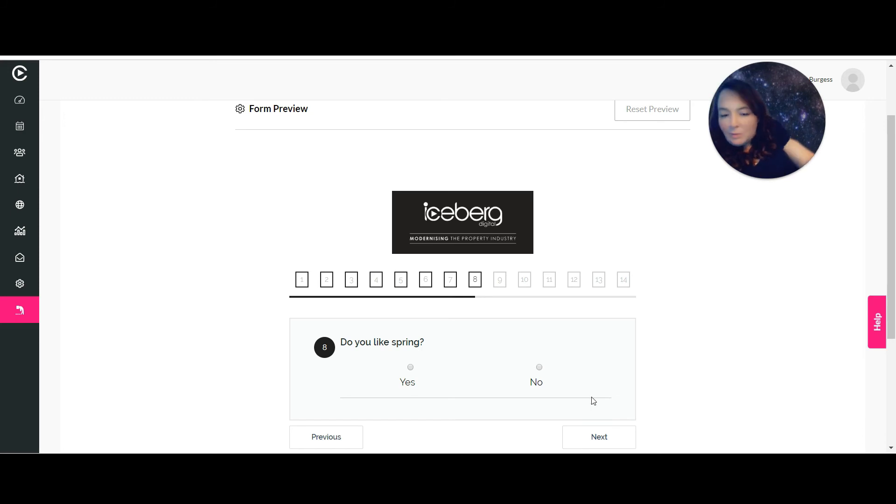
Answer Yes, give the service rating, and look up a postcode to pick the first address.
click(411, 369)
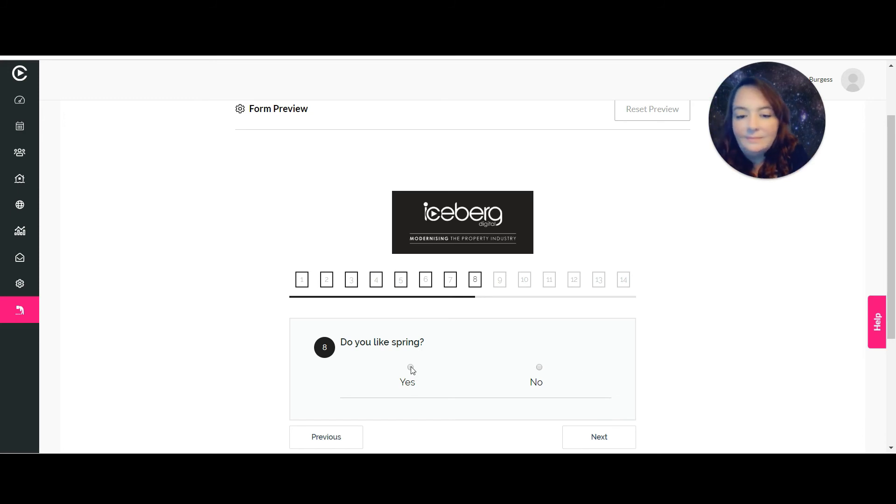
click(604, 442)
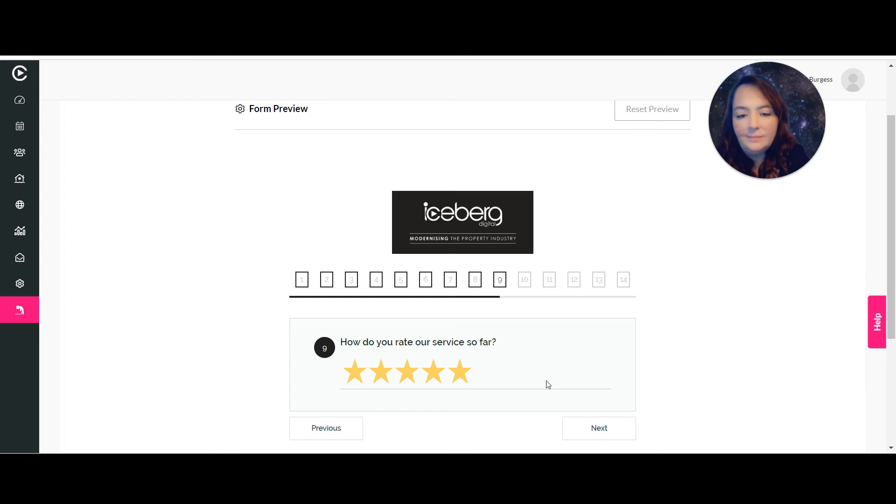
click(606, 434)
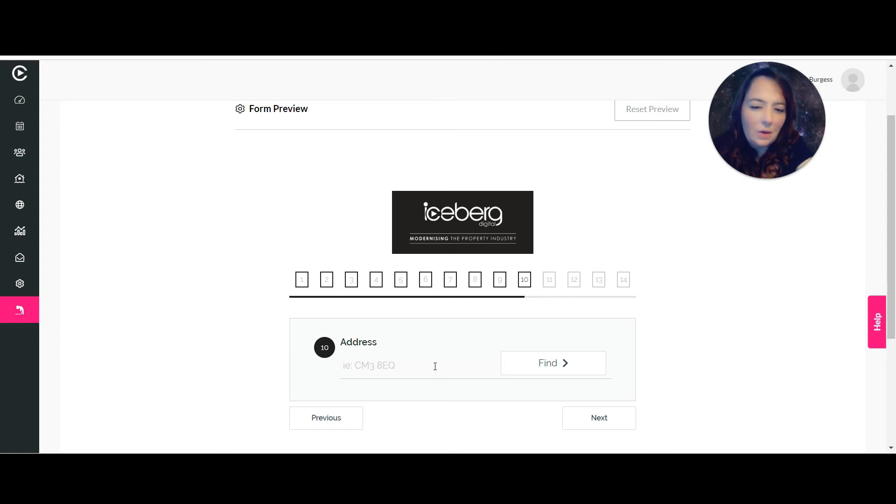
text(en9 1ja)
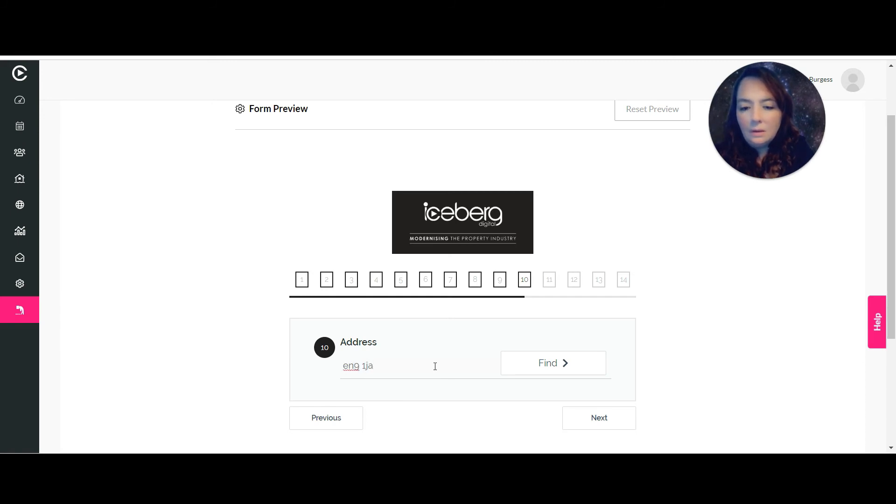
click(547, 362)
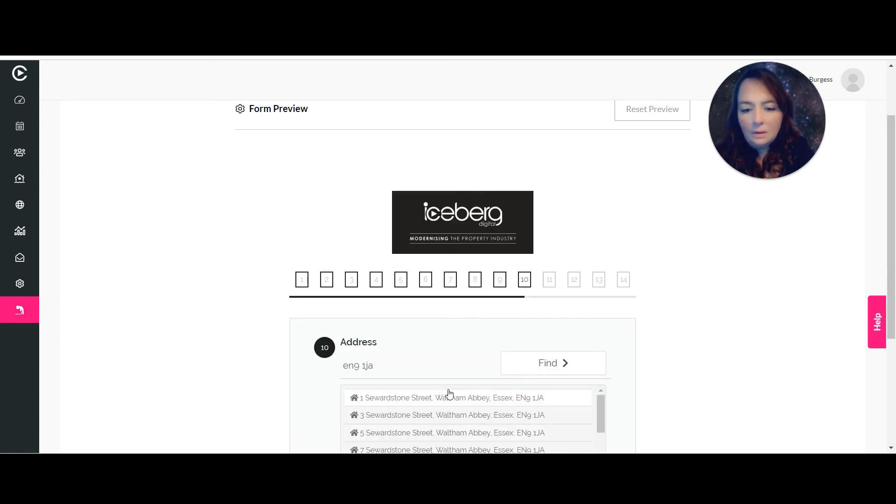
click(450, 396)
click(596, 433)
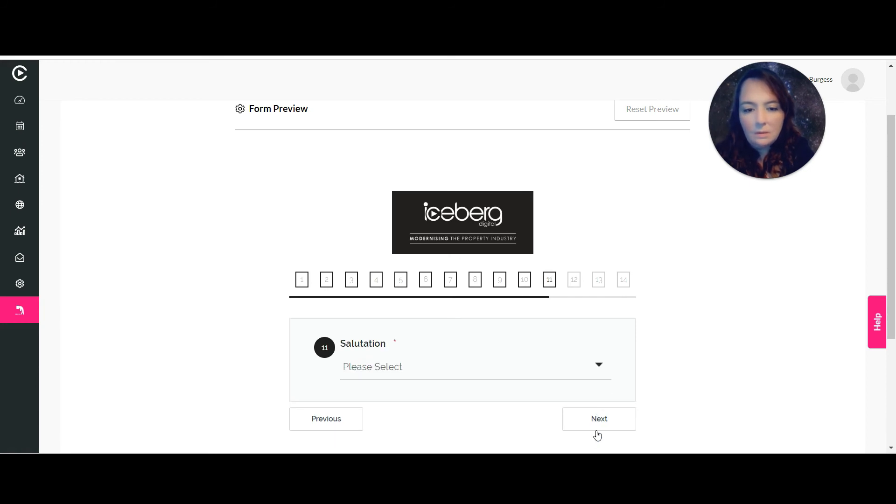
Choose Miss as salutation and fill in the respondent's first and last name.
click(446, 373)
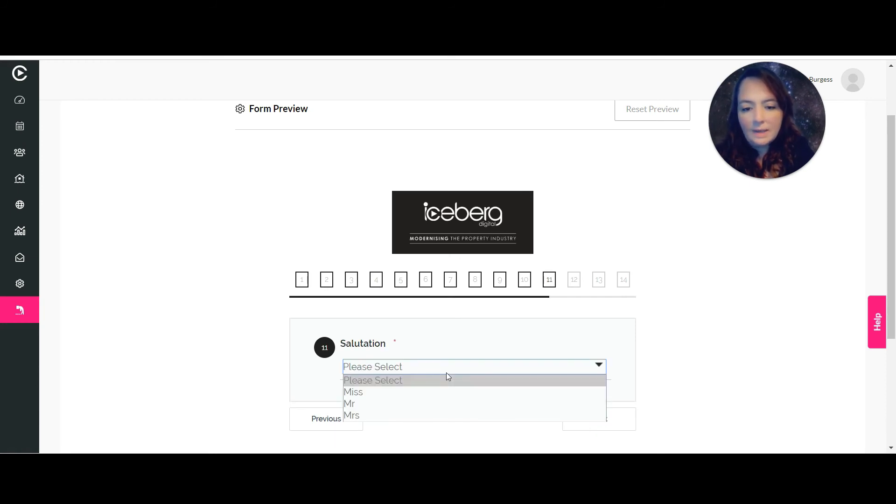
click(387, 393)
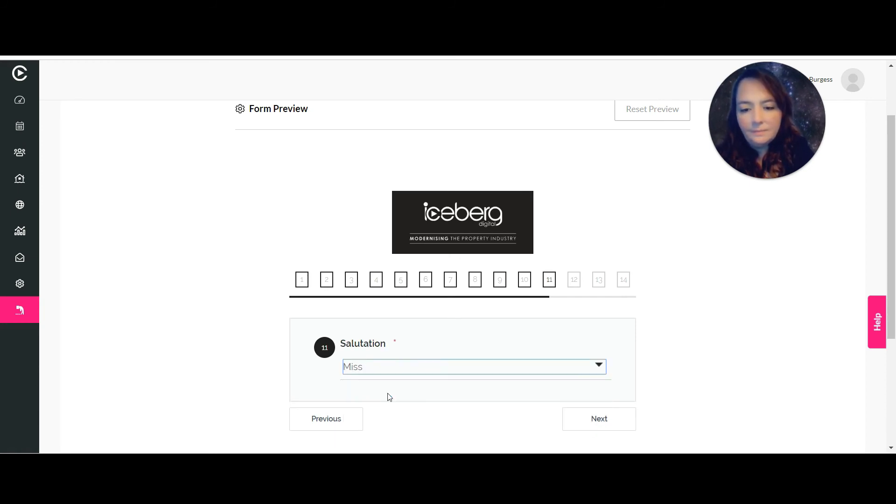
click(592, 433)
click(455, 369)
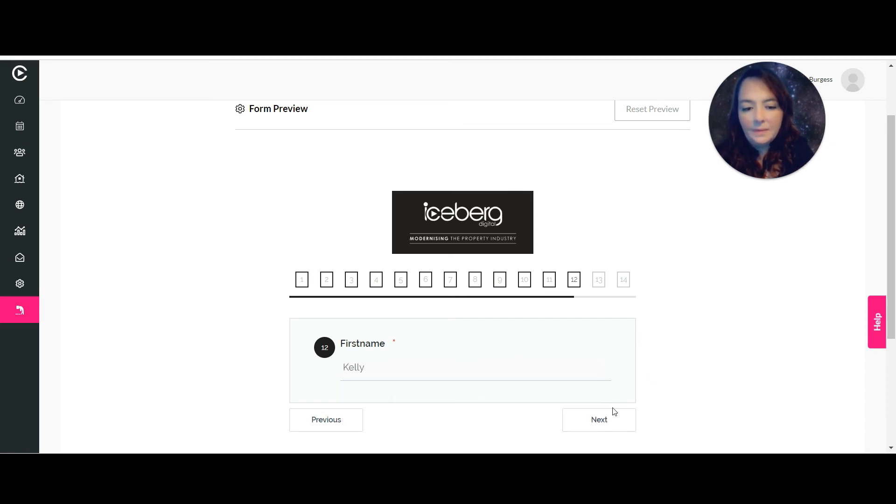
click(603, 428)
click(401, 369)
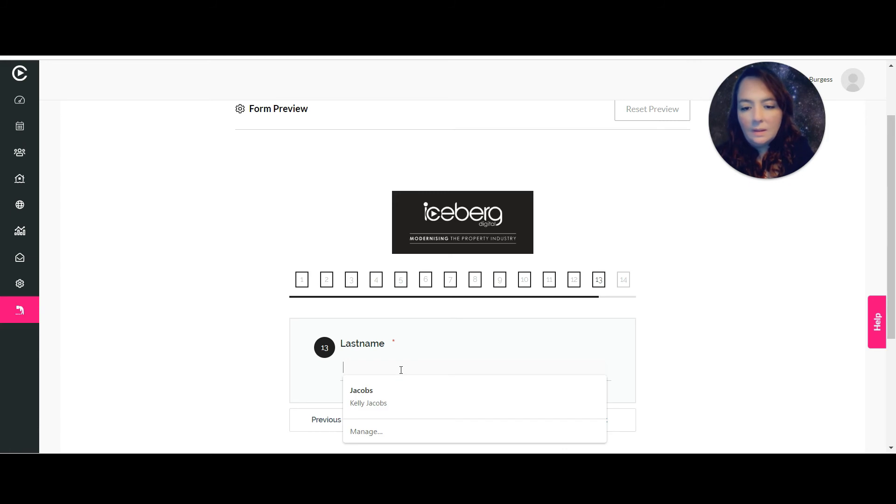
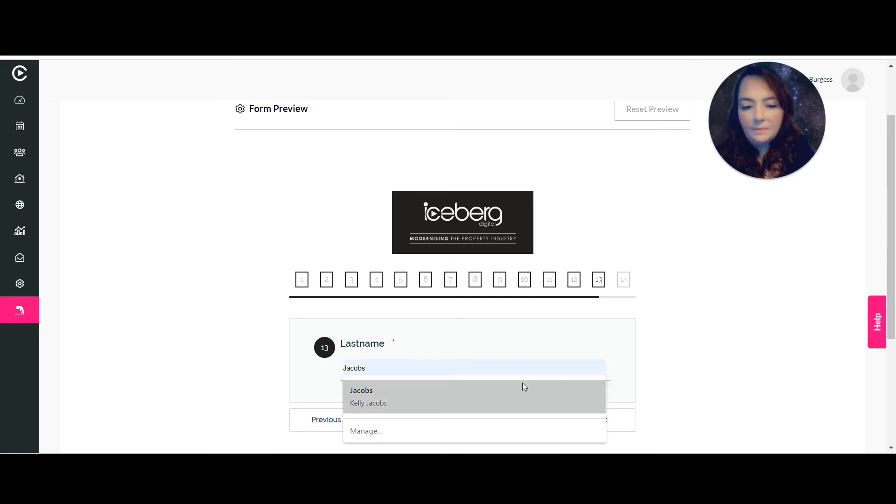
Give contact consent and submit the preview to reach the thank-you message.
click(590, 424)
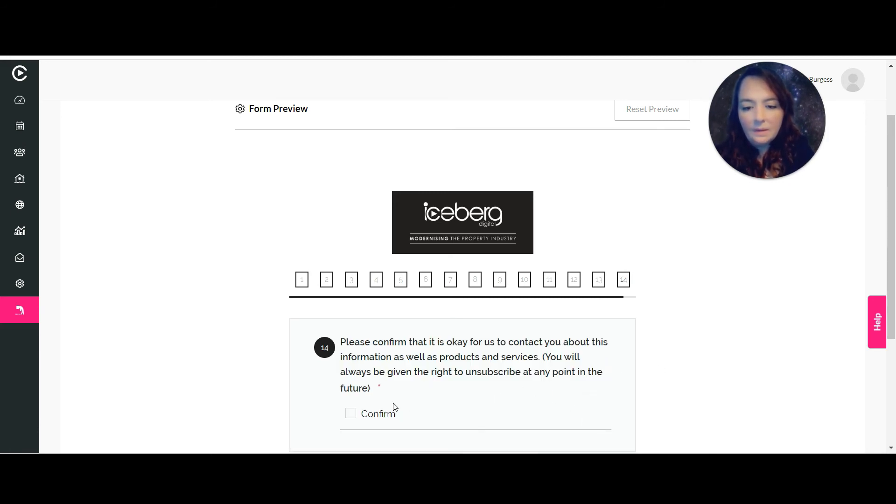
click(351, 414)
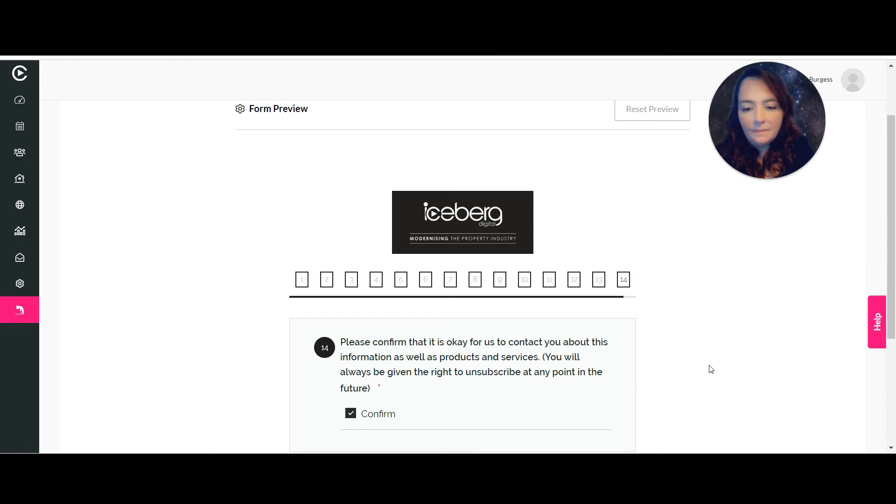
scroll(710, 369, down, 2)
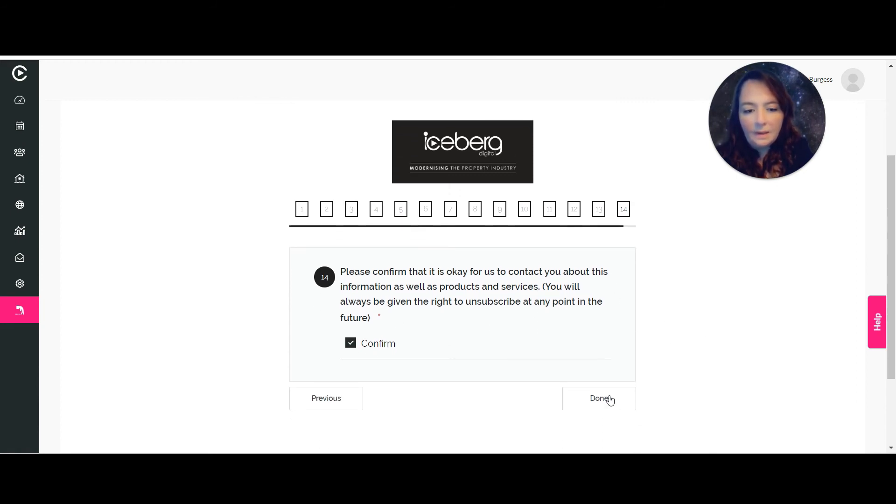
click(607, 399)
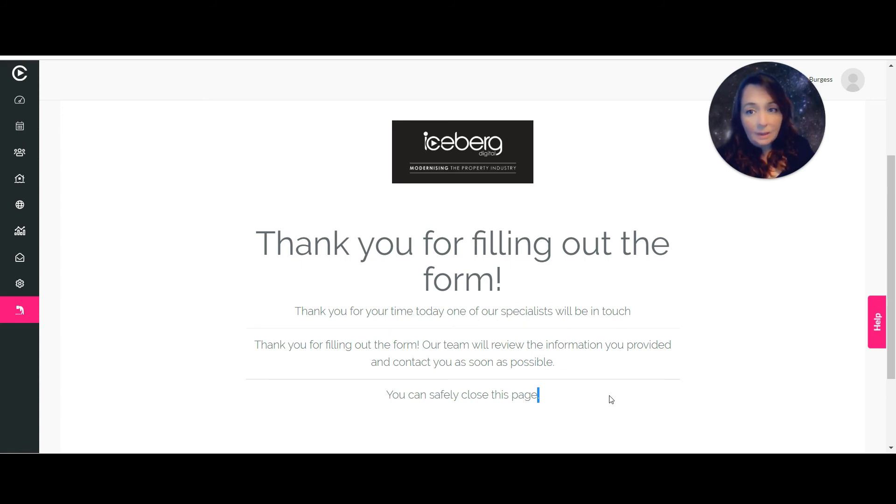
drag(894, 258, 894, 140)
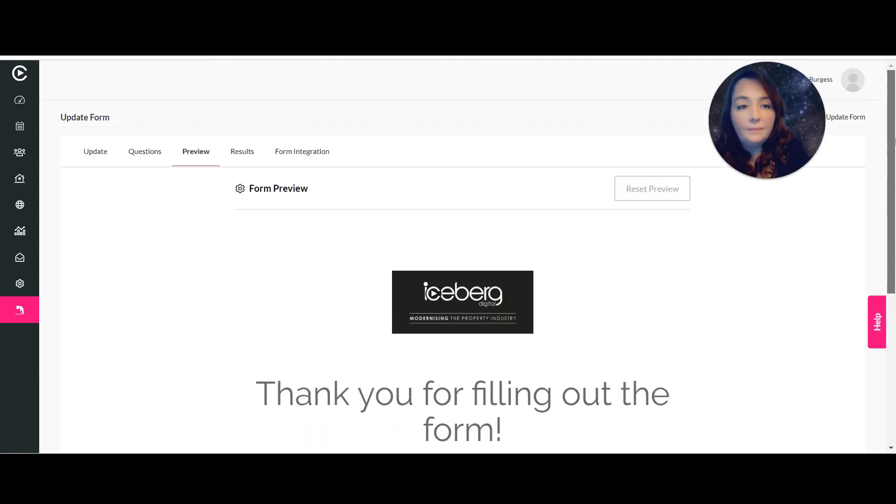
Review the form's Results, then scroll through its Form Integration URL, HTML and script code.
click(244, 149)
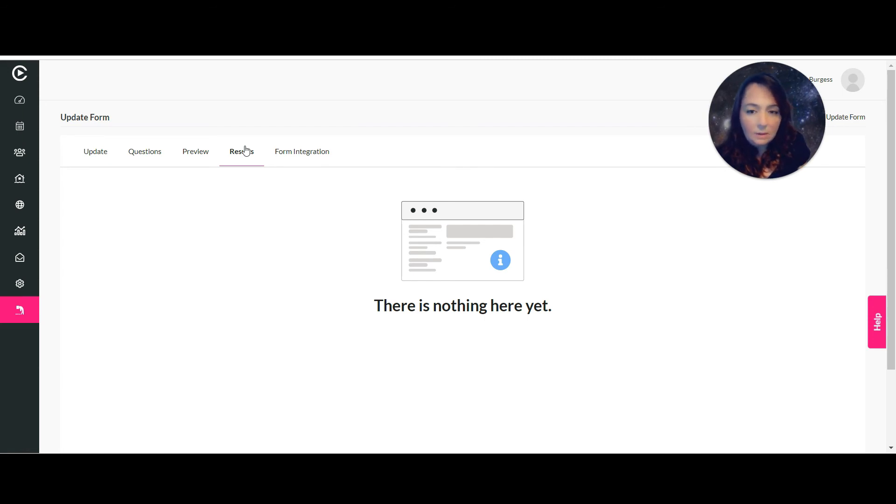
click(292, 155)
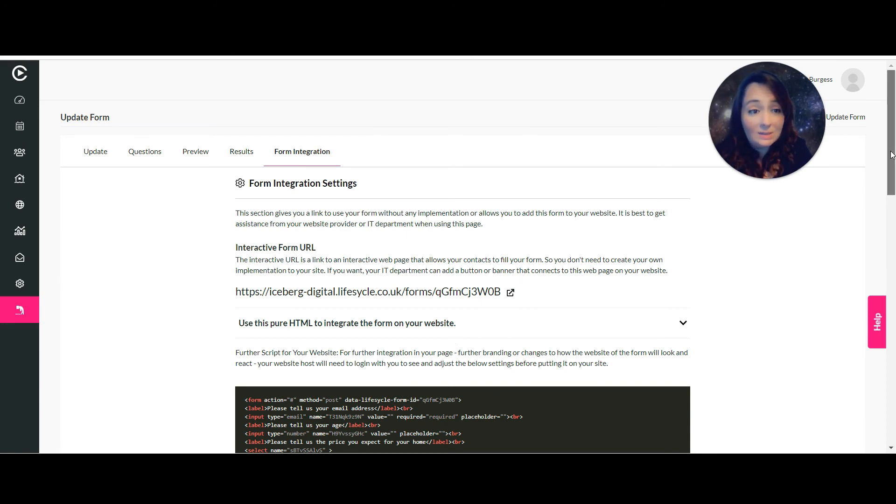
drag(891, 161, 892, 392)
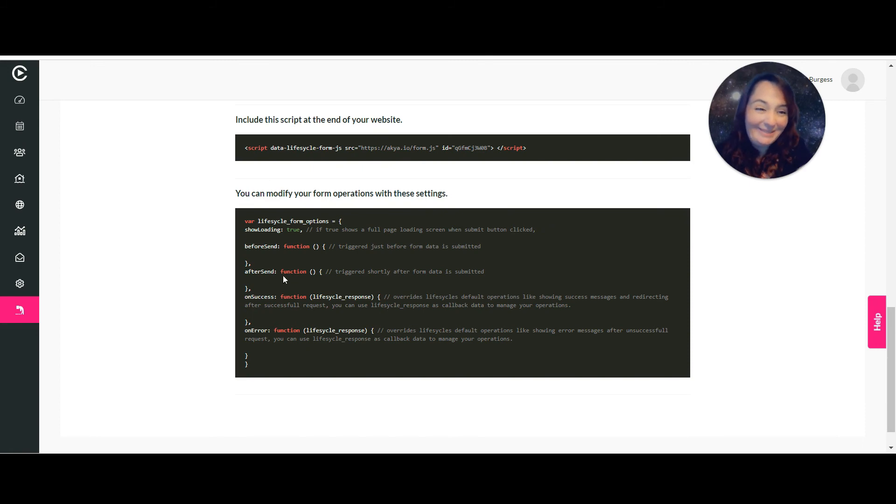
scroll(893, 297, up, 15)
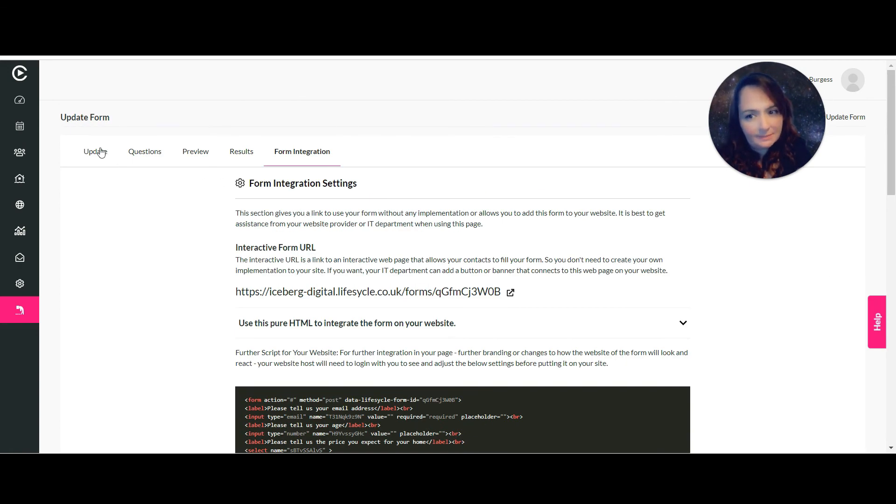
Return to the form's main details, then go to the Forms list under Marketing & Autopilot.
click(101, 153)
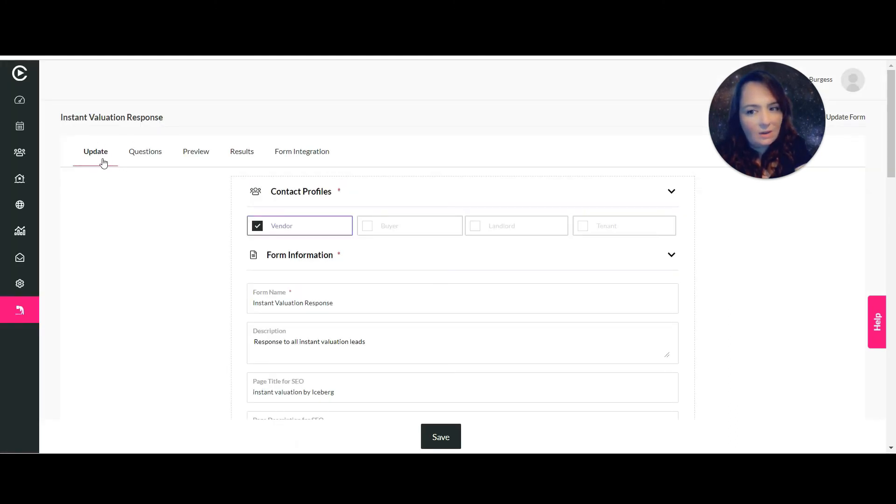
click(21, 206)
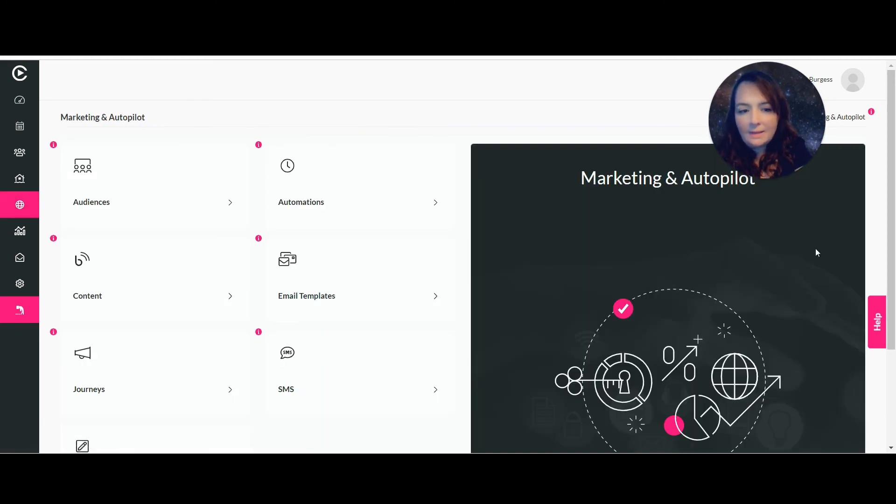
scroll(891, 222, down, 3)
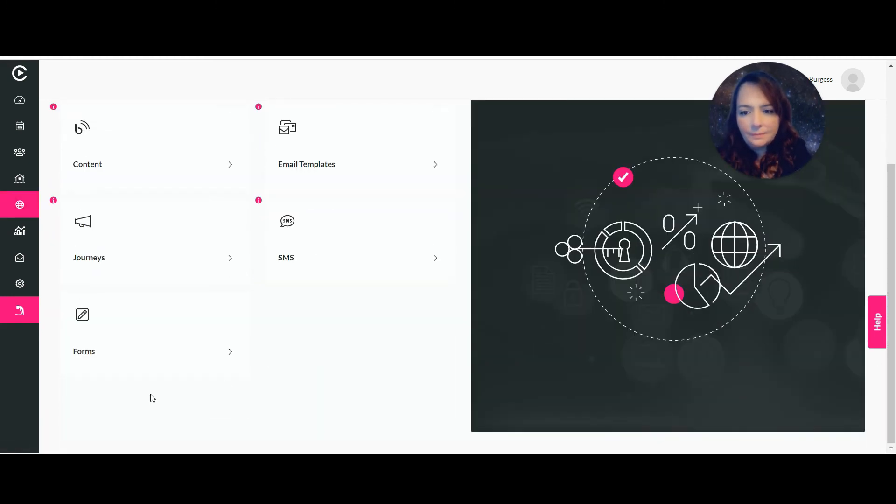
click(132, 350)
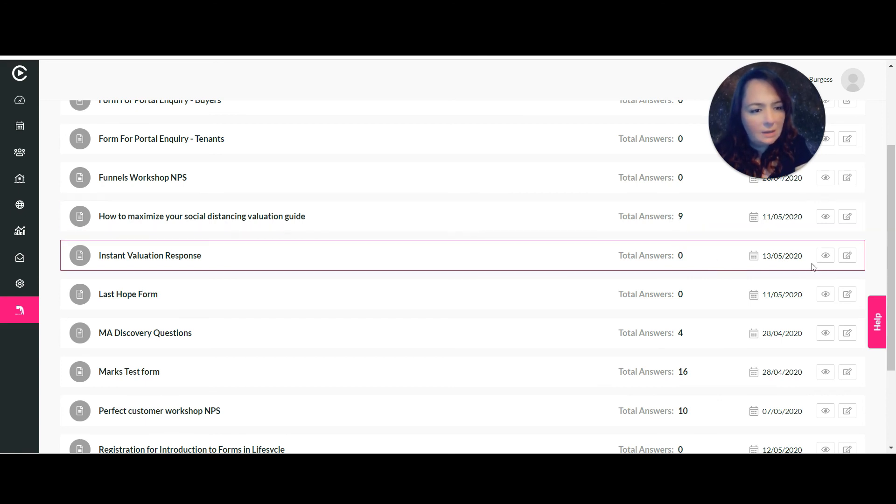
Open the live Instant Valuation Response form, accept its cookie notice, then return to Marketing & Autopilot.
click(826, 255)
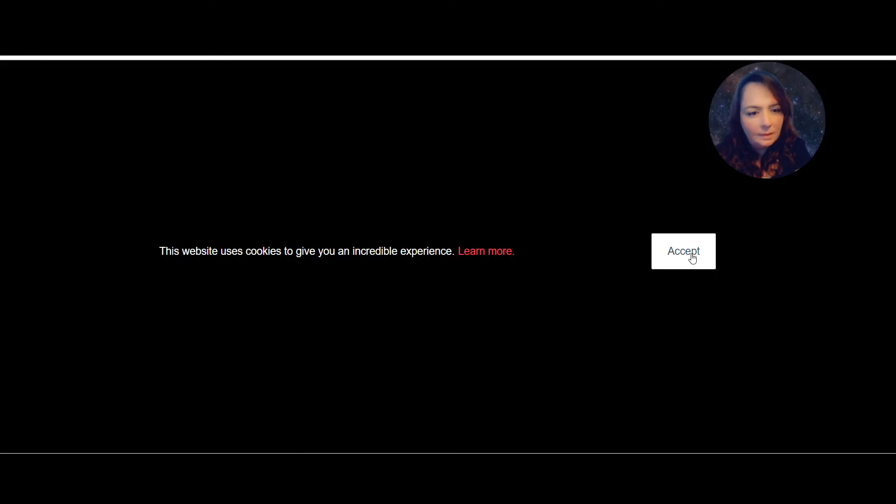
click(692, 258)
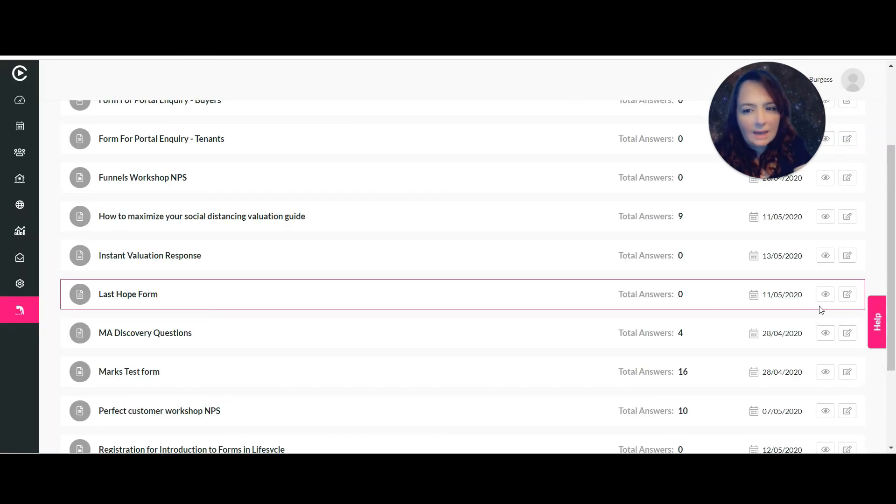
click(848, 255)
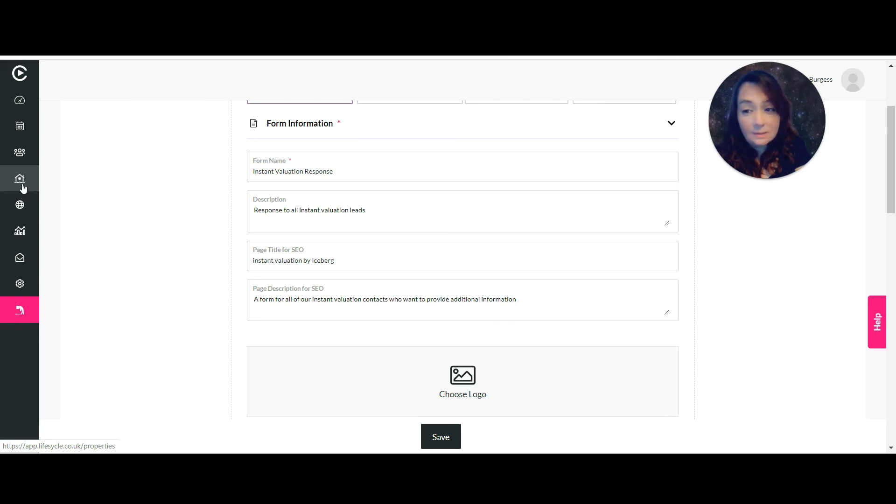
click(21, 213)
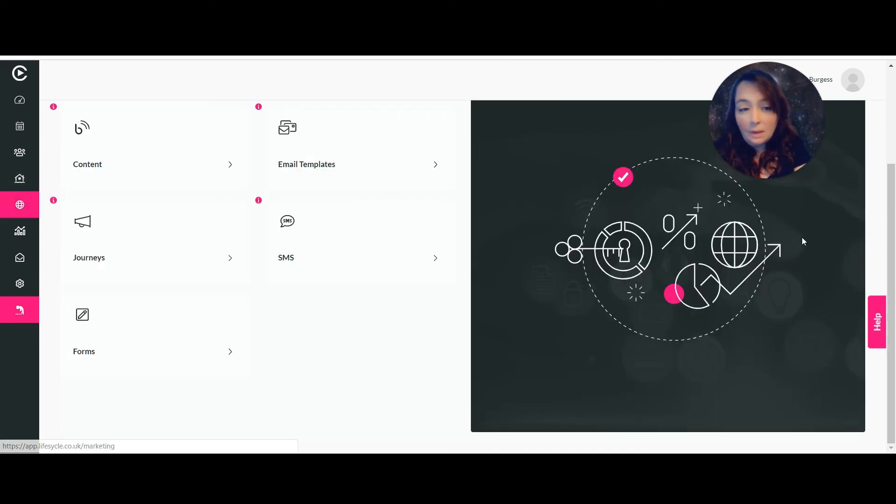
drag(892, 210, 893, 94)
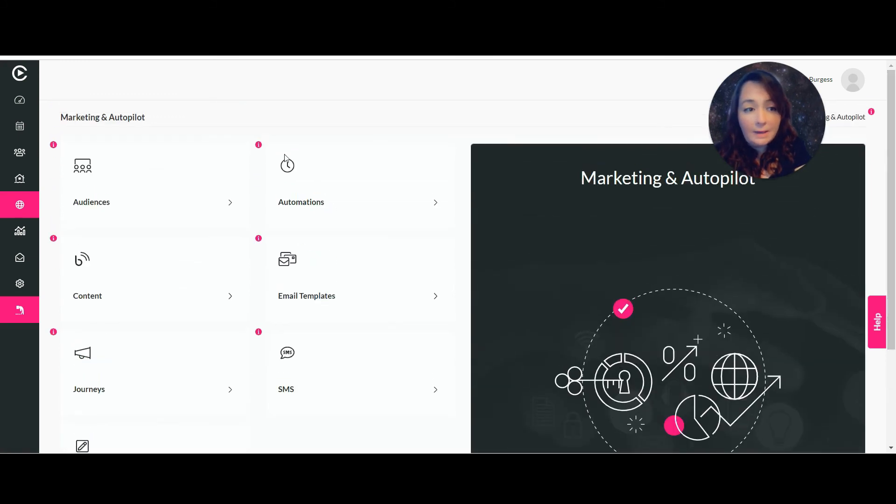
Add a Dynamic Audience with a Form Completed filter set to Instant Valuation Response.
click(130, 194)
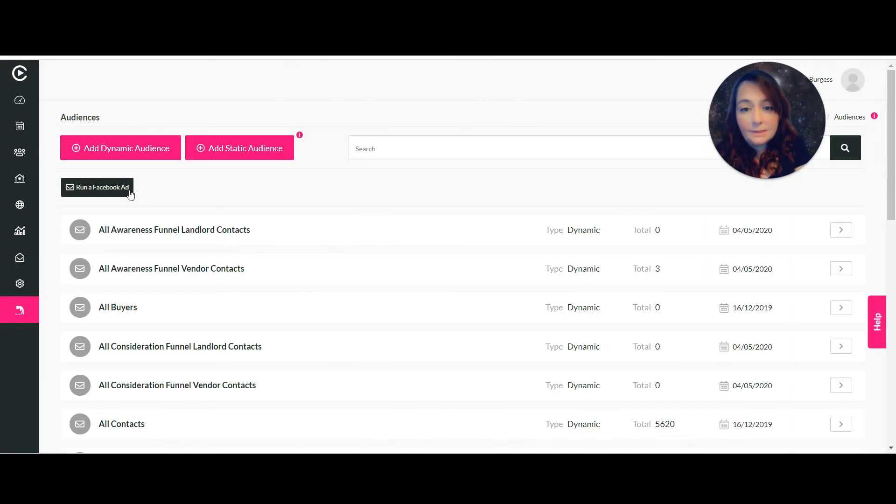
click(137, 146)
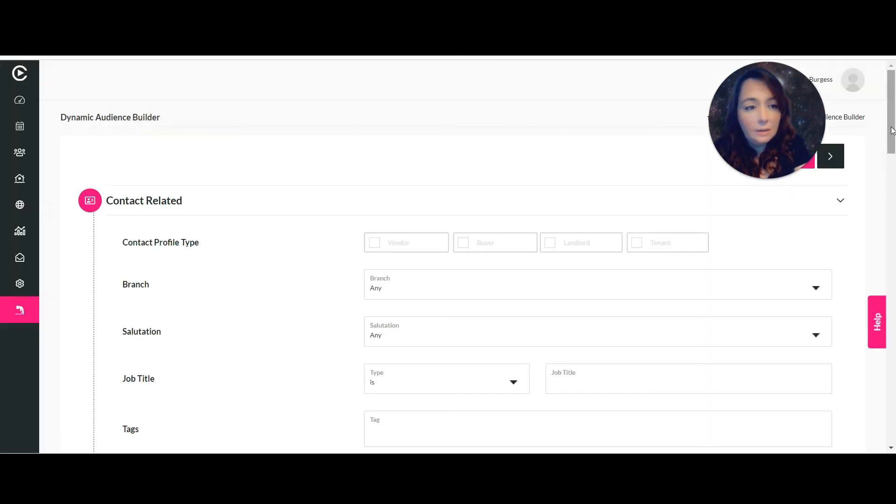
drag(891, 140, 892, 363)
click(569, 255)
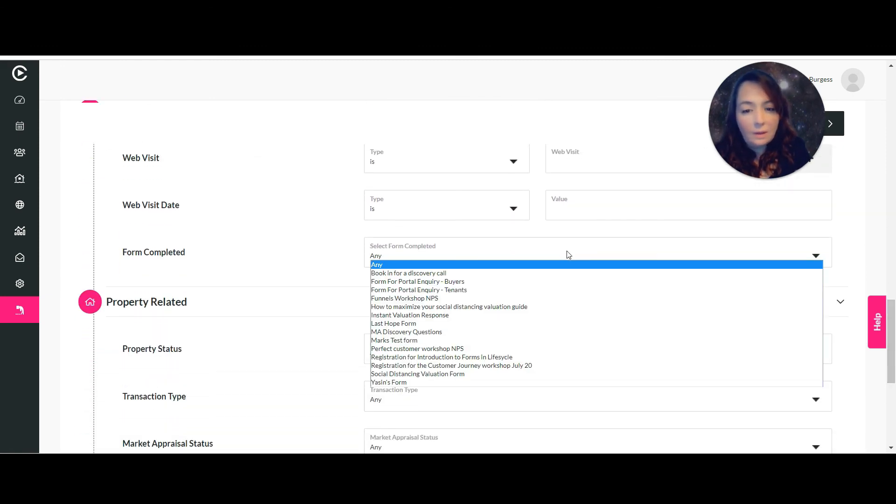
click(444, 315)
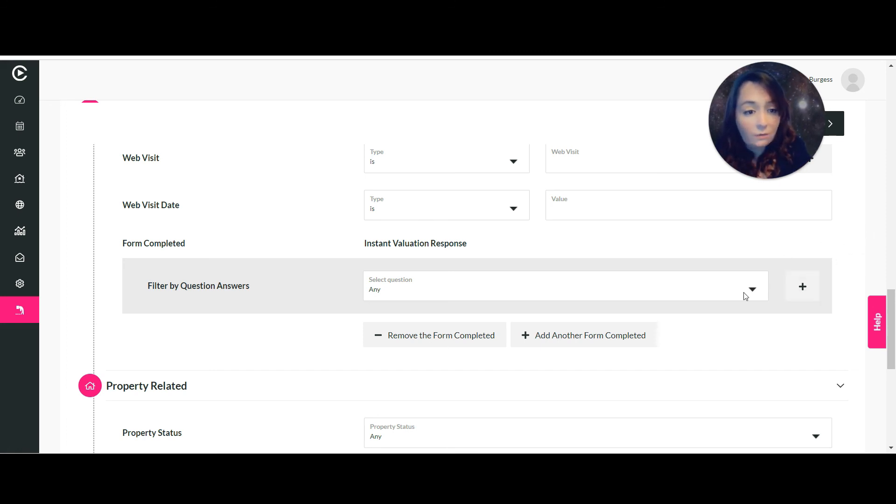
Filter the expected home price question to the answer 300,000-350,000.
click(753, 290)
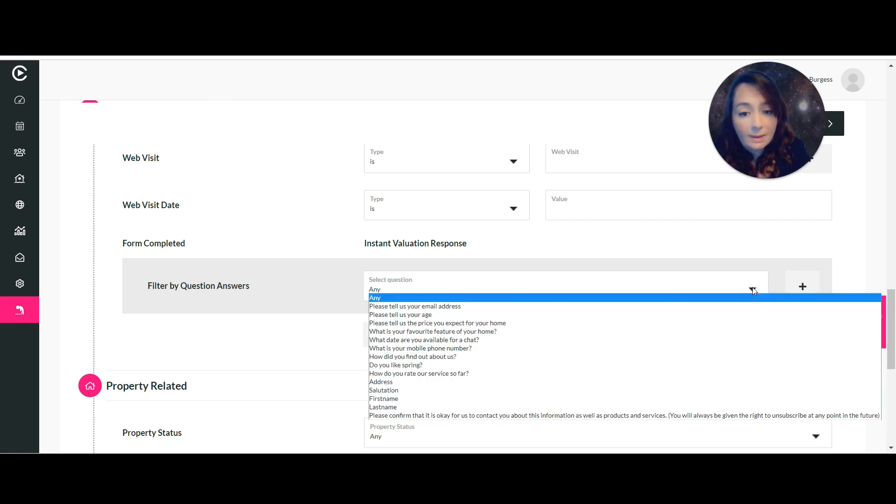
click(527, 326)
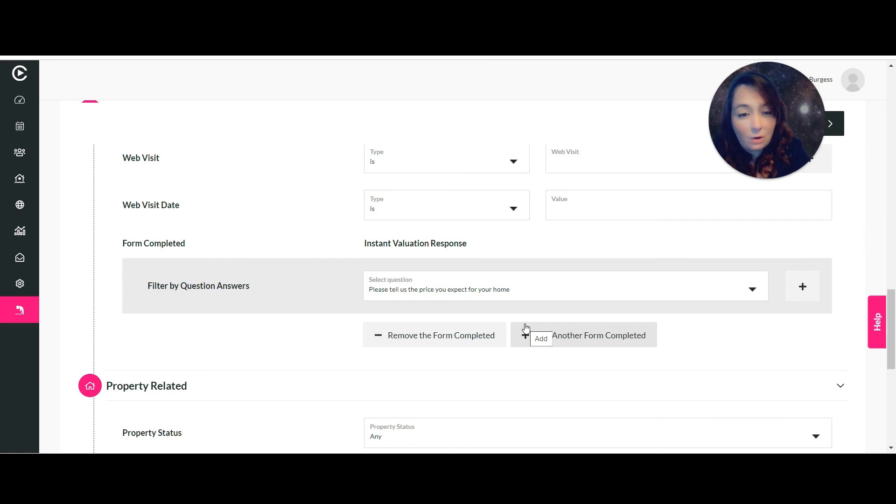
click(796, 288)
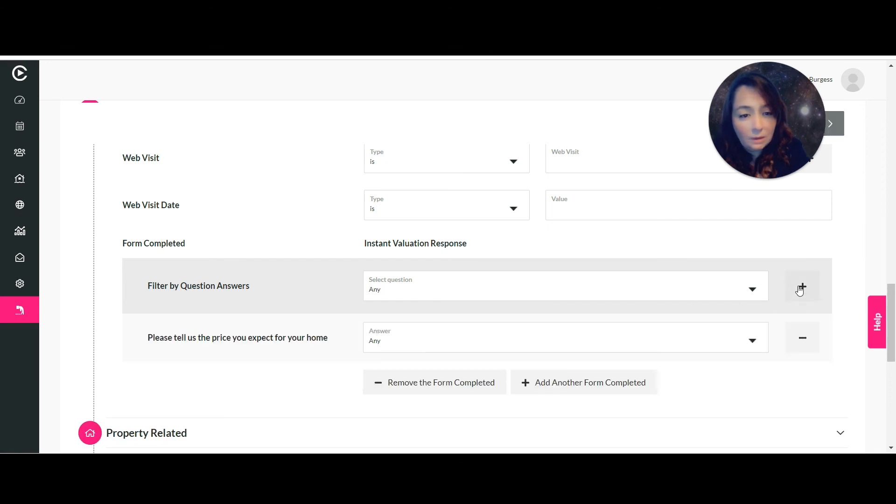
click(709, 339)
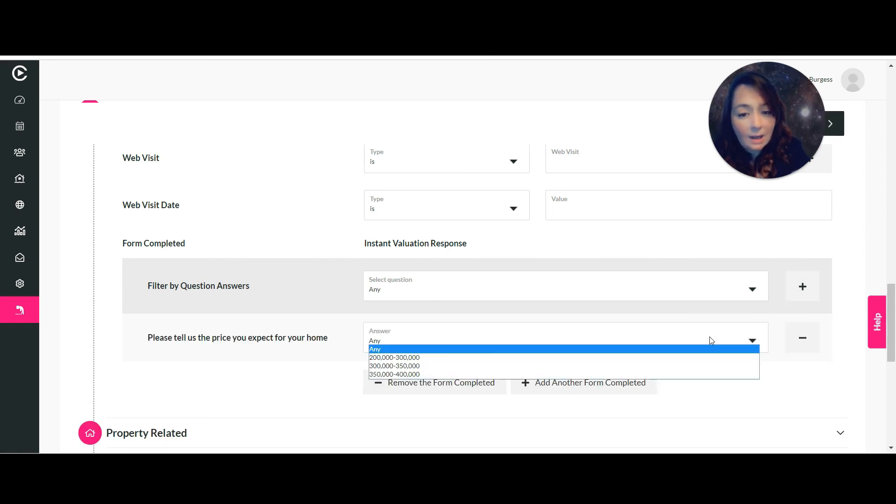
click(464, 366)
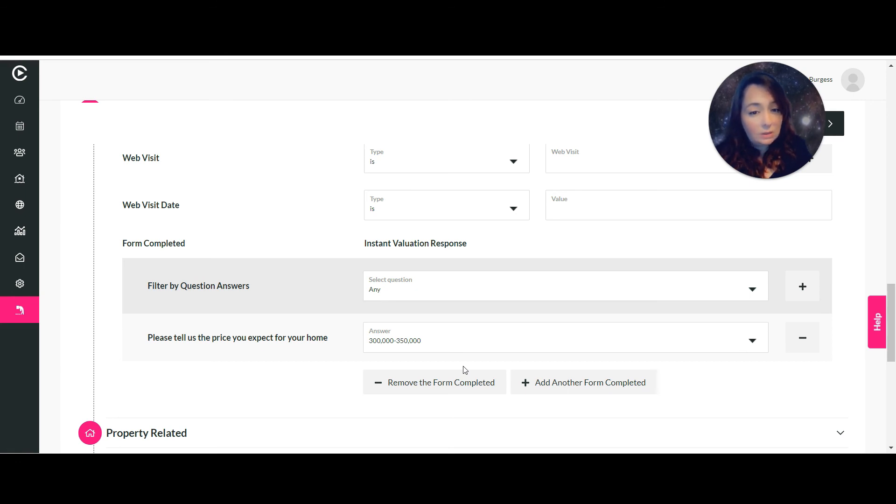
Add a chat date question filter set to 13/05/2020.
click(456, 287)
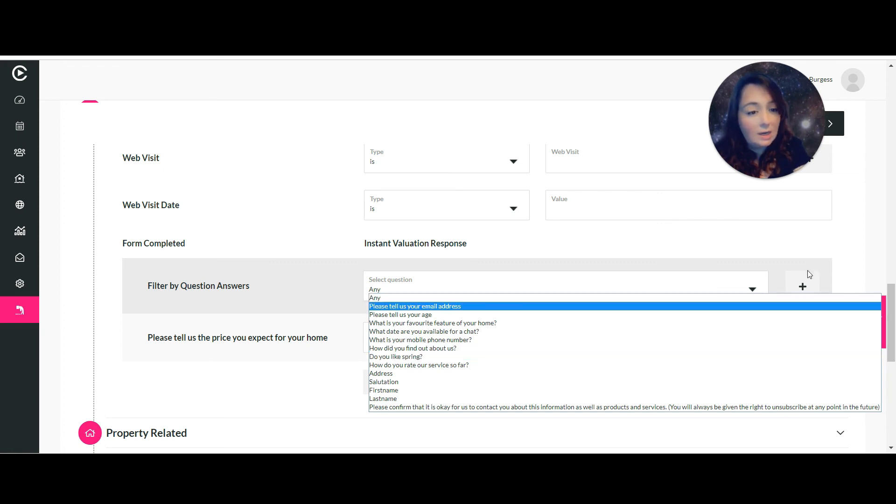
click(446, 331)
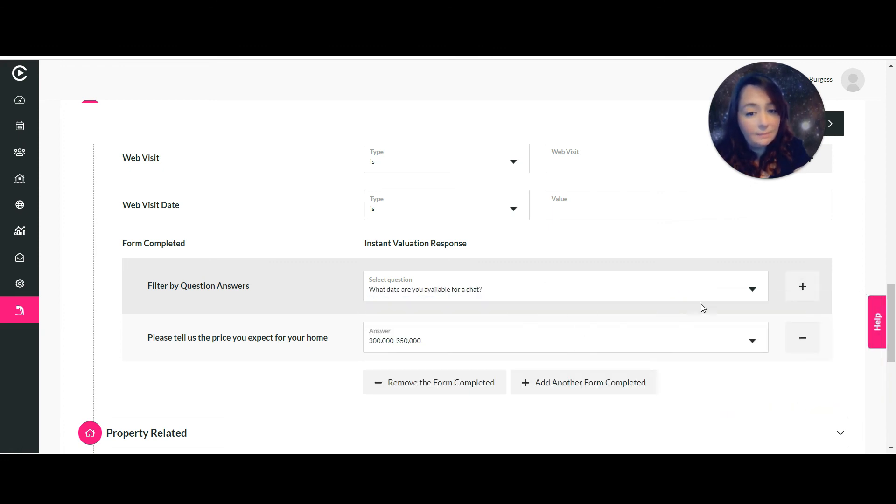
click(811, 288)
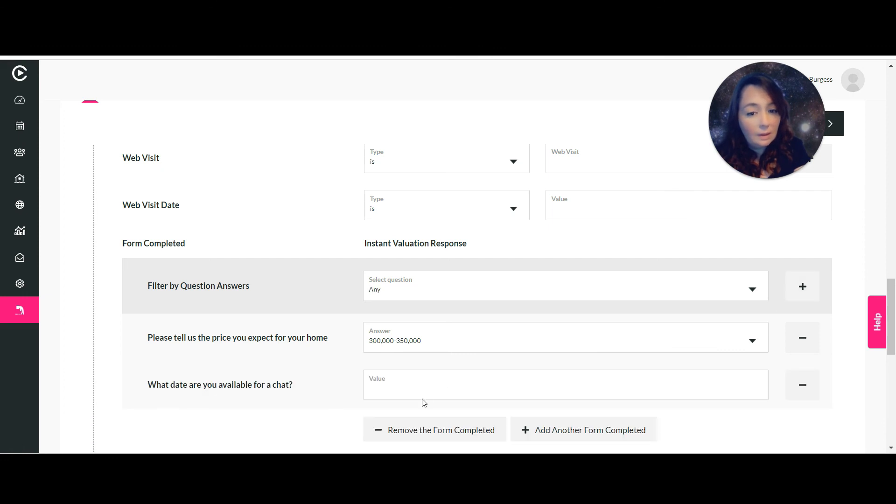
click(403, 390)
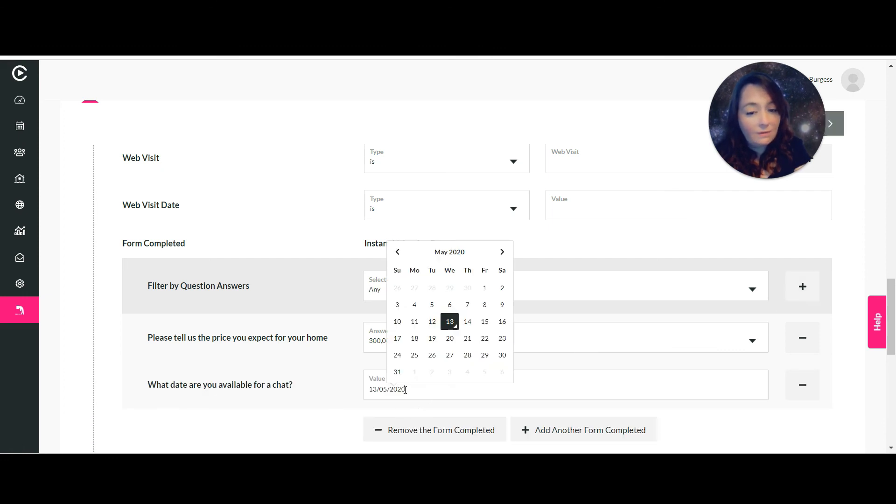
click(451, 324)
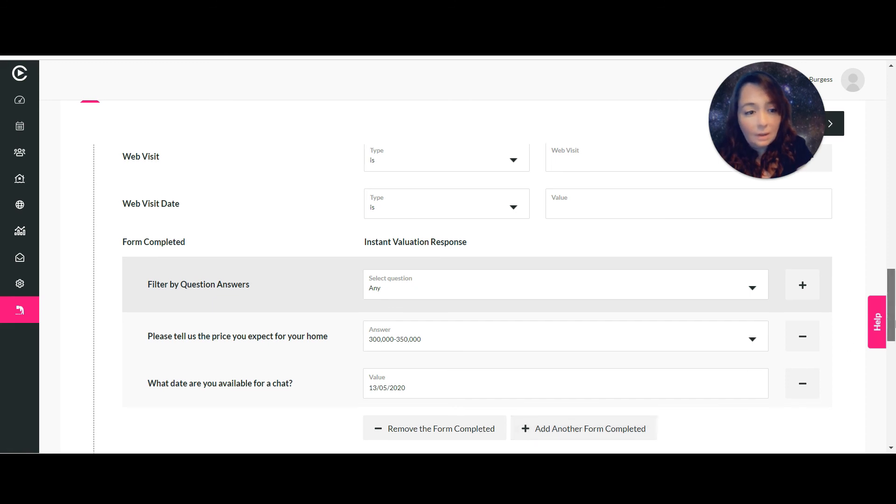
drag(891, 307, 891, 347)
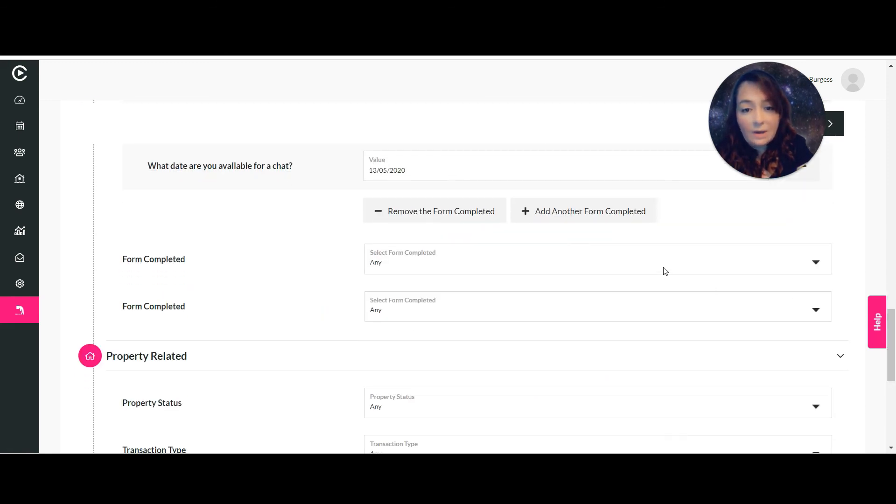
Add a Form Completed filter for Form For Portal Enquiry - Buyers on its email question.
click(570, 262)
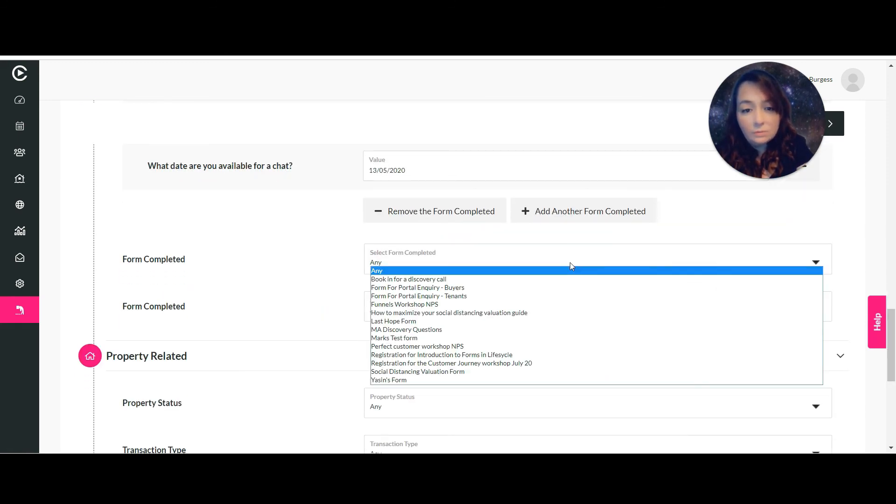
click(483, 288)
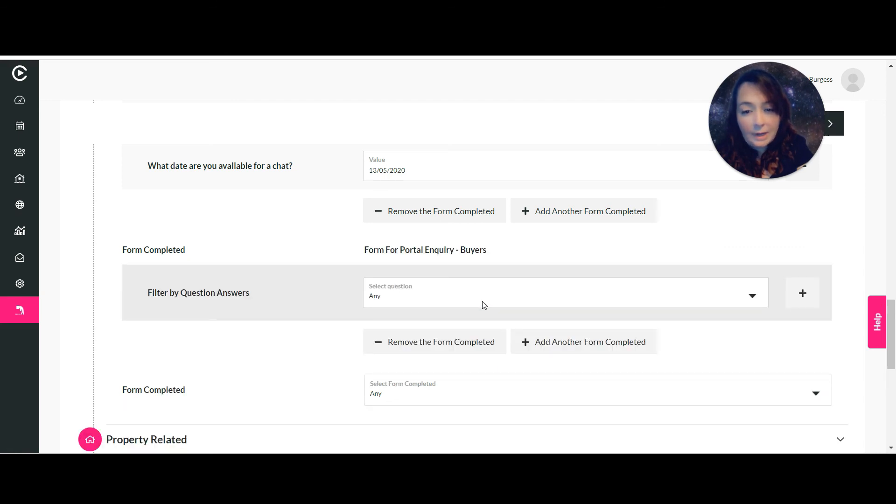
click(410, 299)
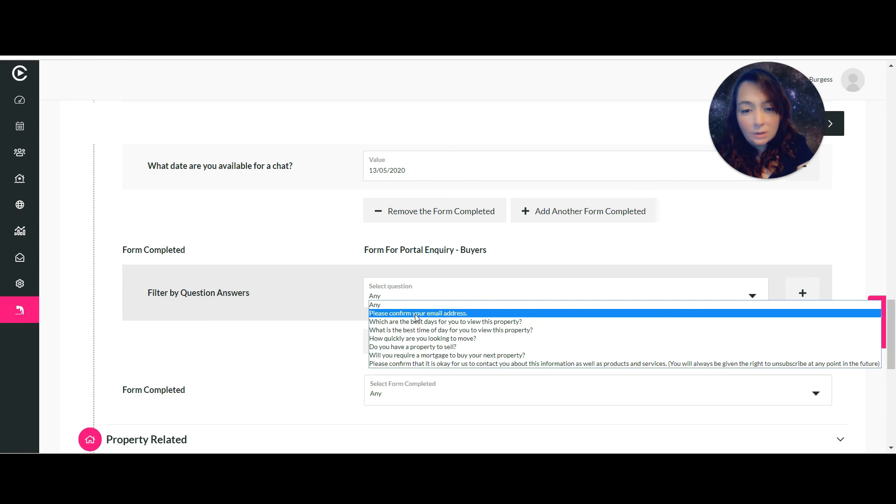
click(416, 313)
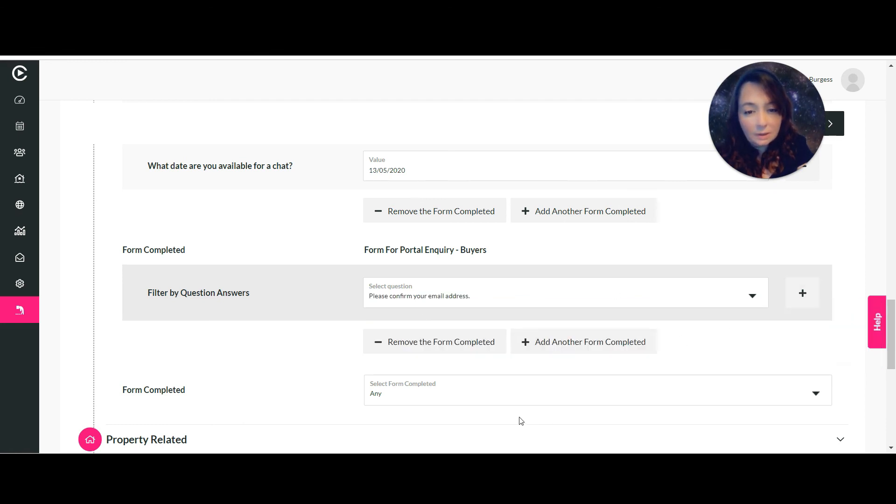
Add Last Hope Form as a third Form Completed filter.
click(504, 393)
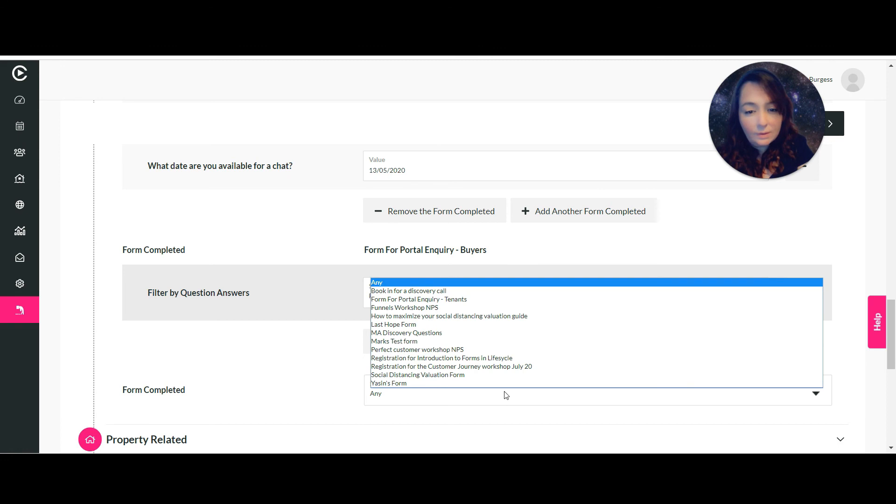
click(419, 324)
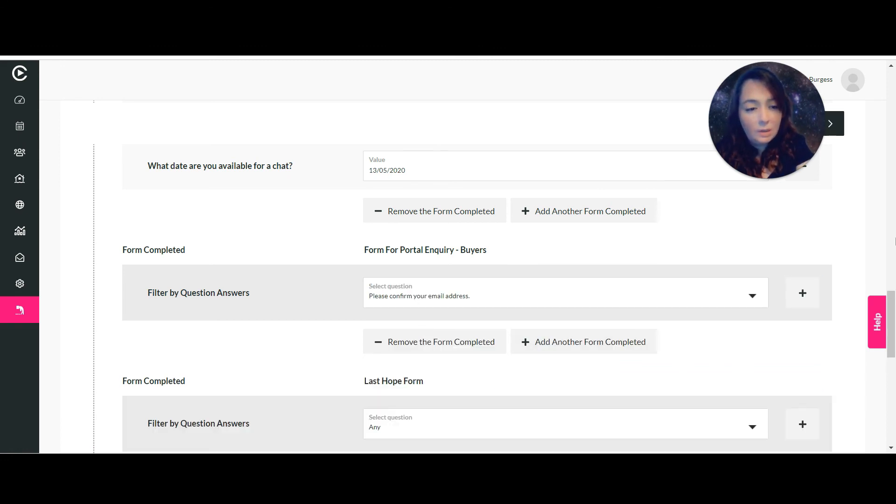
mouse_move(892, 303)
mouse_down()
mouse_move(892, 338)
mouse_move(892, 304)
mouse_up()
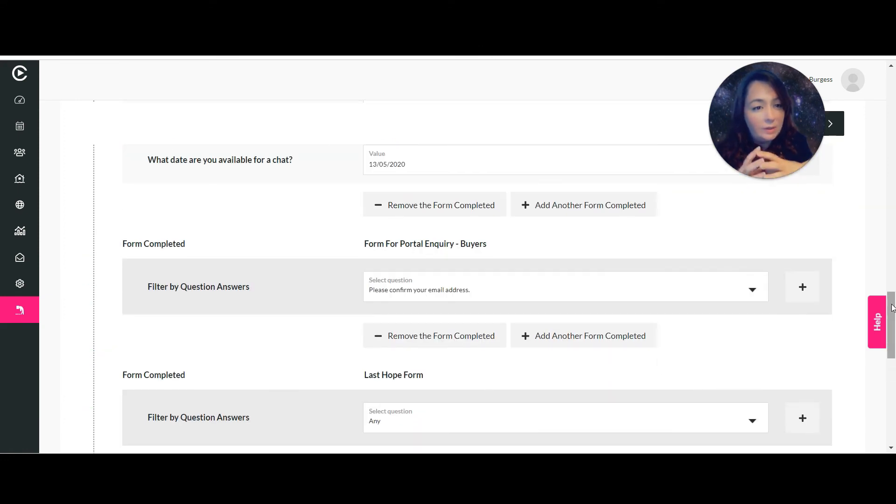